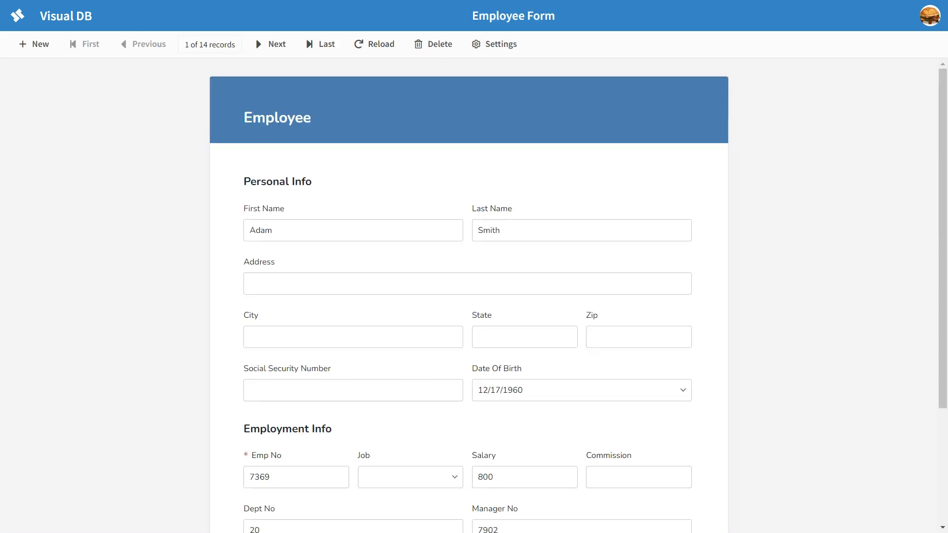
scroll(469, 297, down, 3)
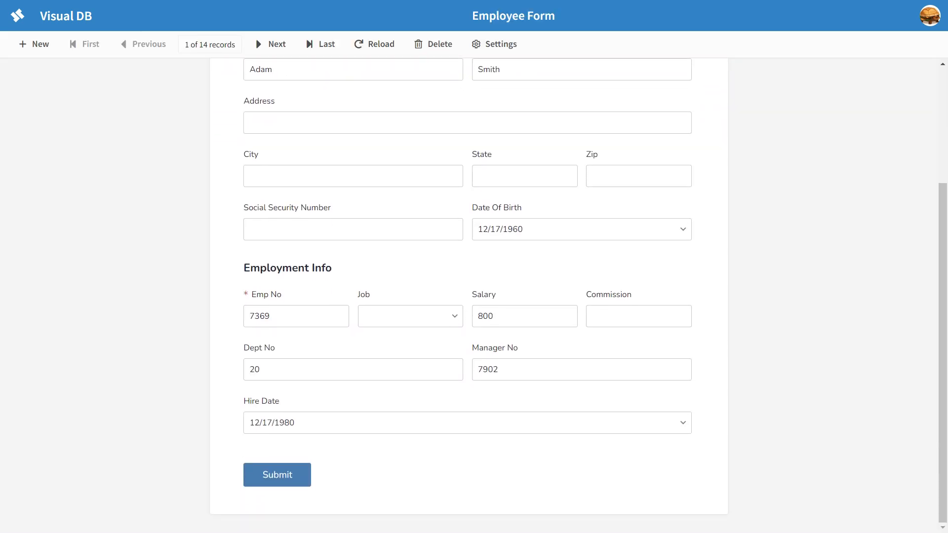
scroll(469, 296, up, 3)
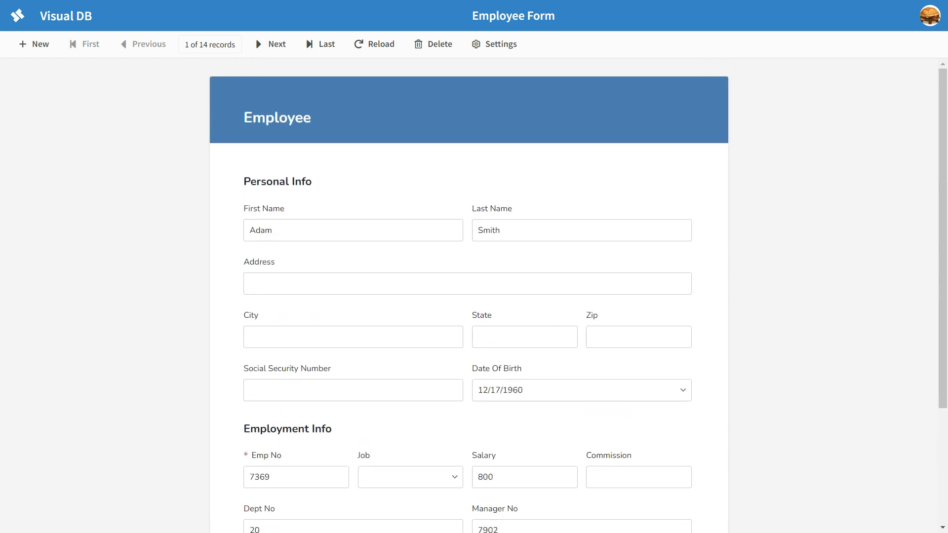
scroll(469, 296, down, 3)
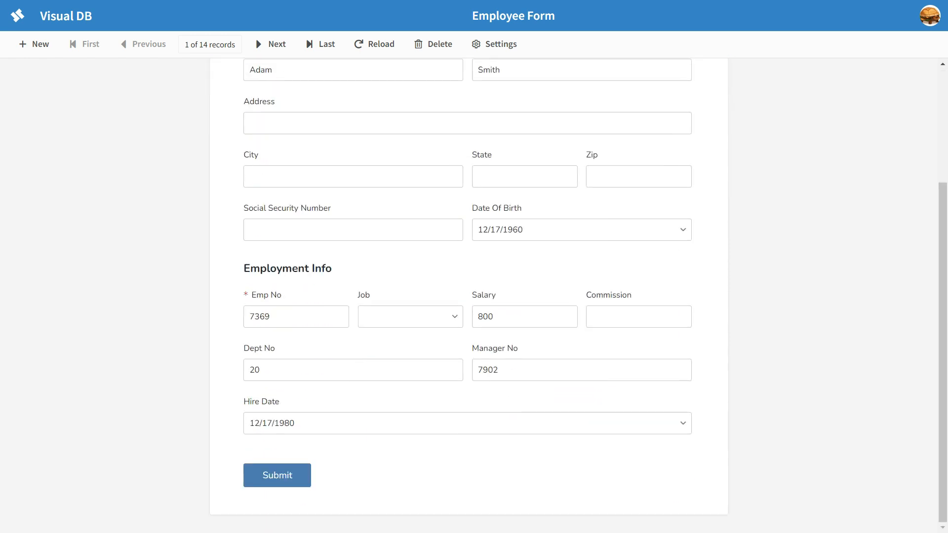
Step: Start a new employee record and try to submit it with the required Emp No field left empty
click(34, 45)
scroll(469, 297, up, 3)
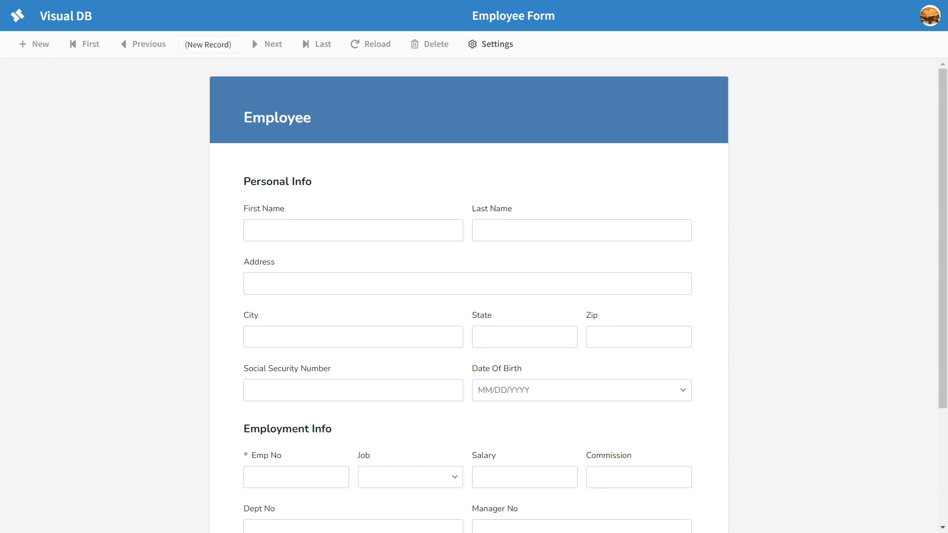
scroll(469, 296, down, 3)
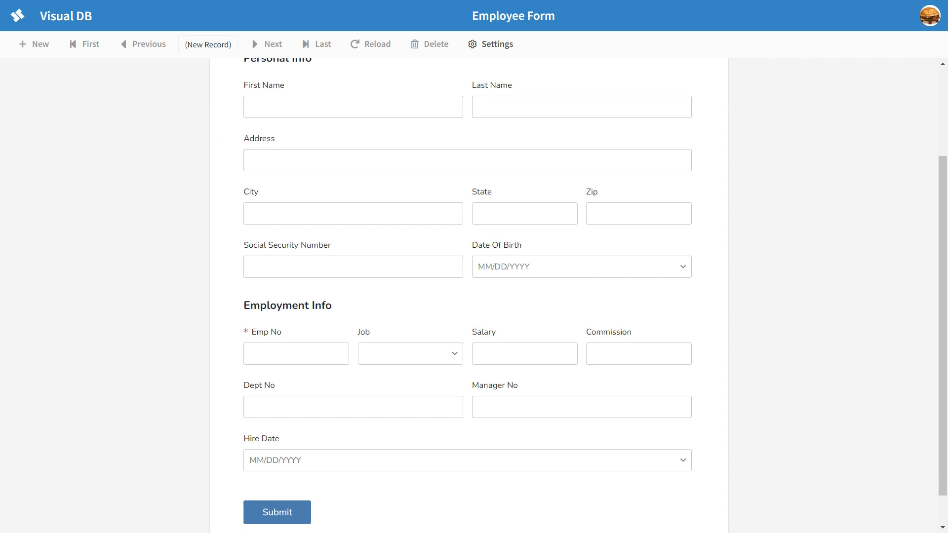
click(254, 332)
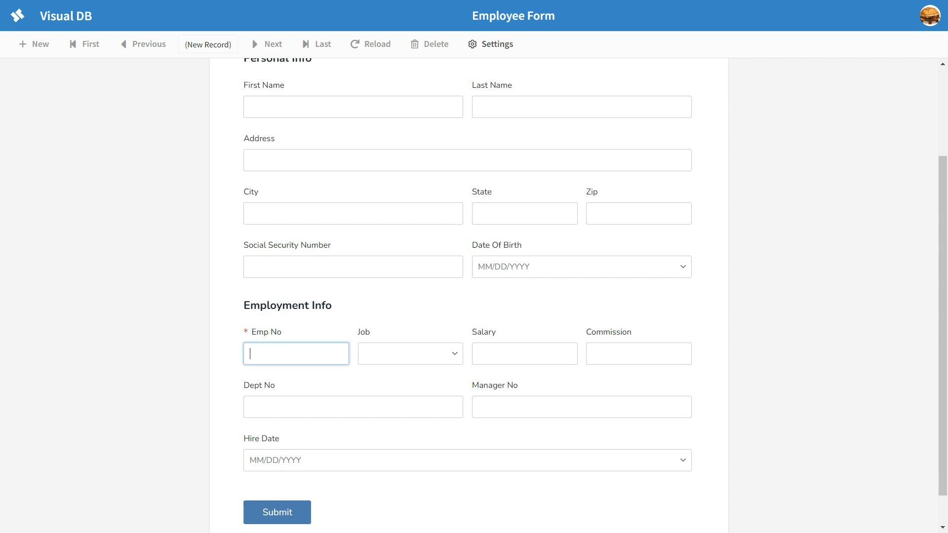
double_click(259, 331)
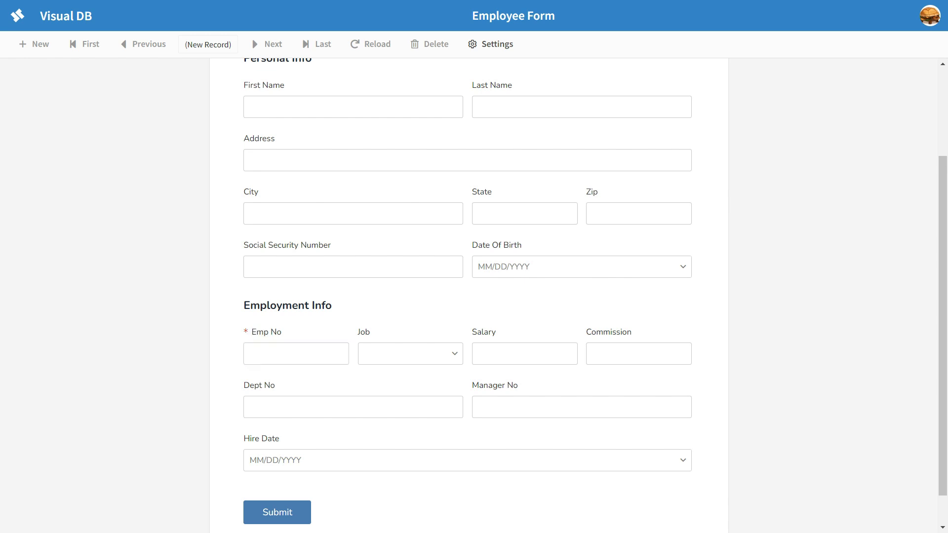
scroll(469, 297, up, 3)
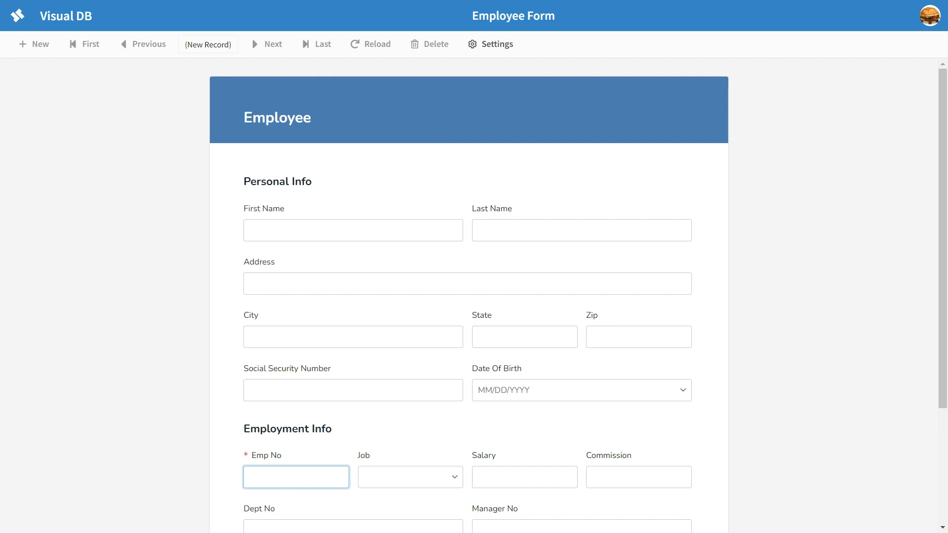
scroll(469, 296, down, 3)
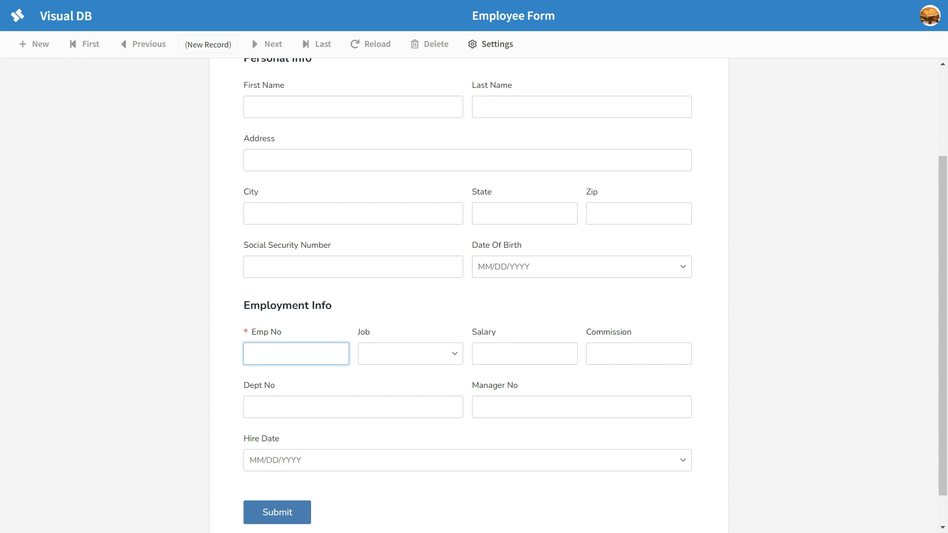
click(277, 512)
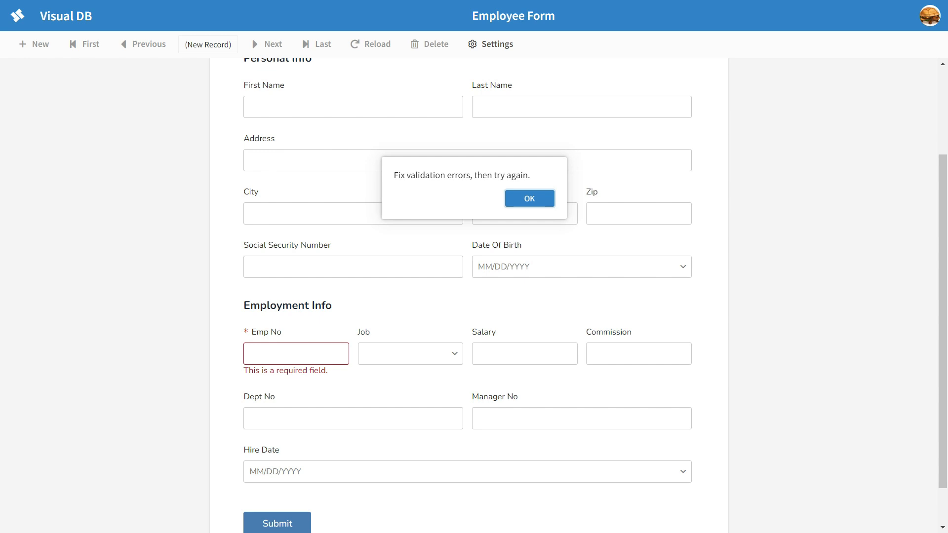
Step: Dismiss the validation alert, enter the employee number in Emp No and submit the new record
key(Return)
text(1)
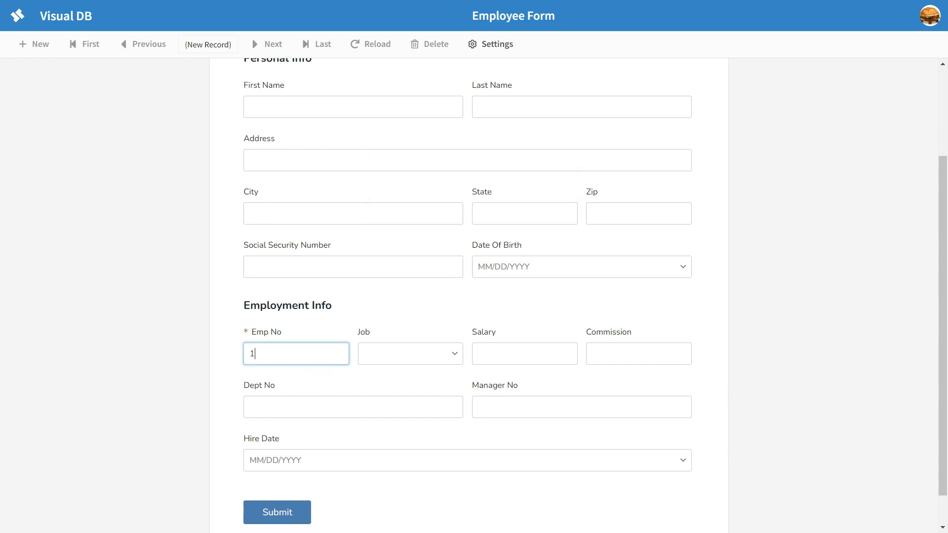
text(234)
key(Return)
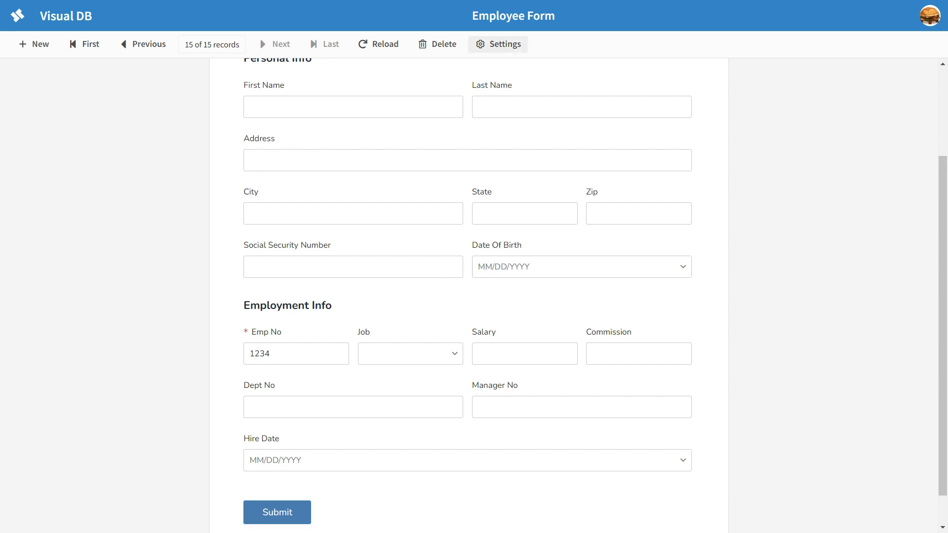
Step: In the form design, add a Minimum value validation of 0 to the Salary field with the custom error message "Salary Cannot be negative"
click(499, 44)
click(546, 74)
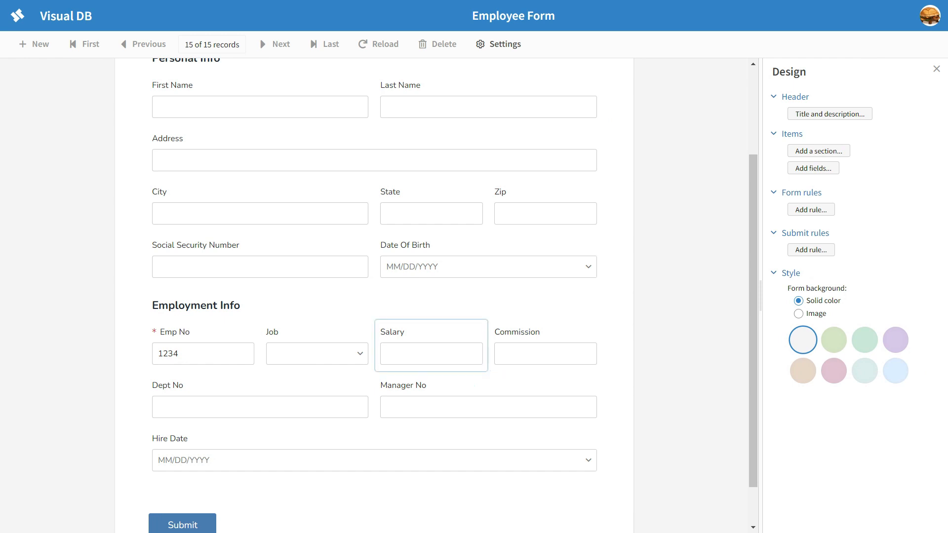
click(429, 341)
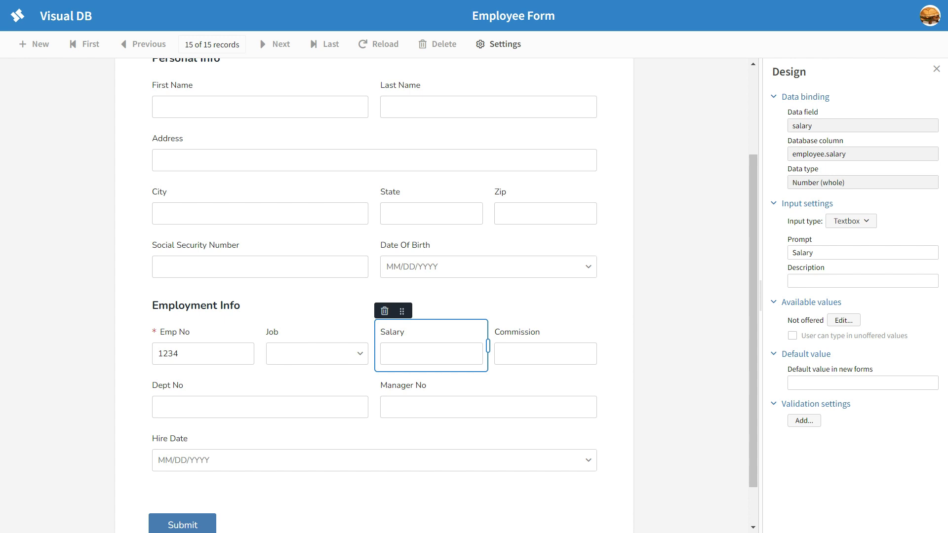
click(803, 421)
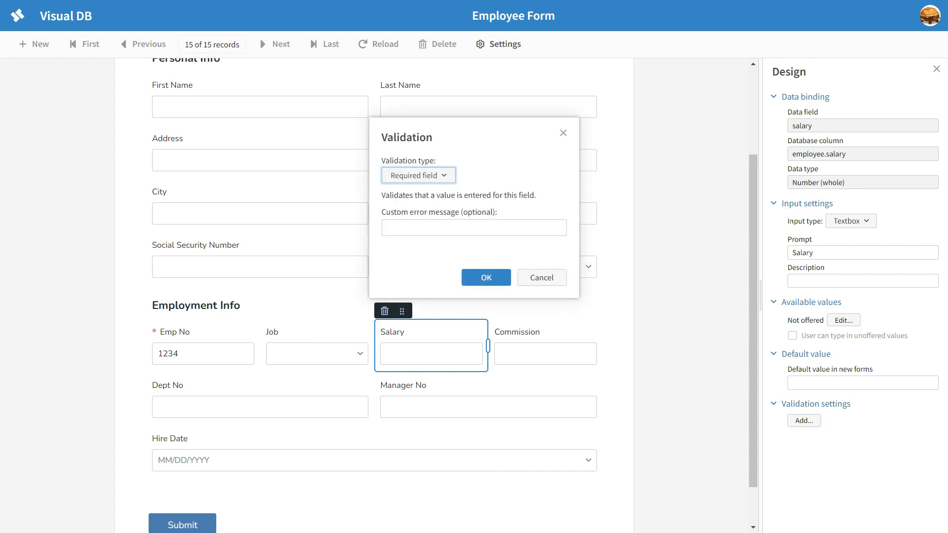
click(418, 175)
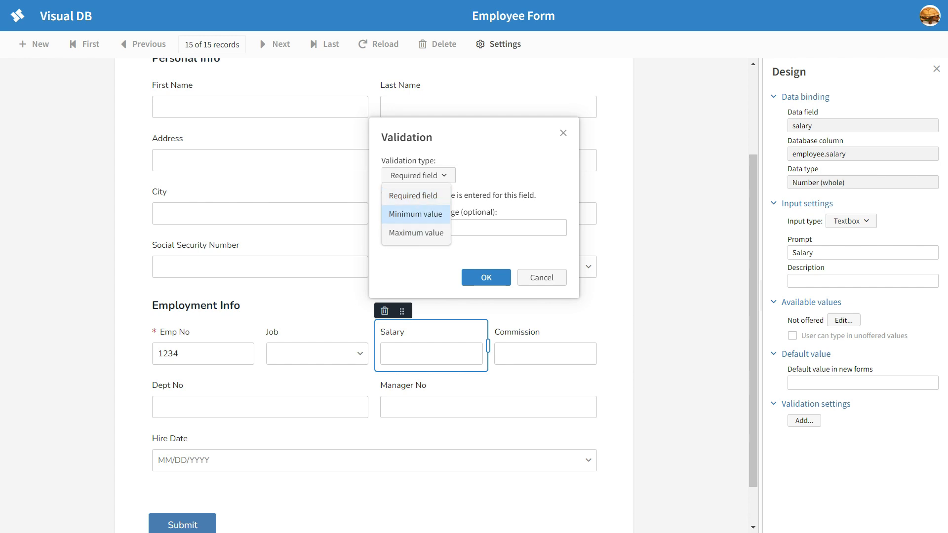
click(415, 213)
click(416, 238)
text(0)
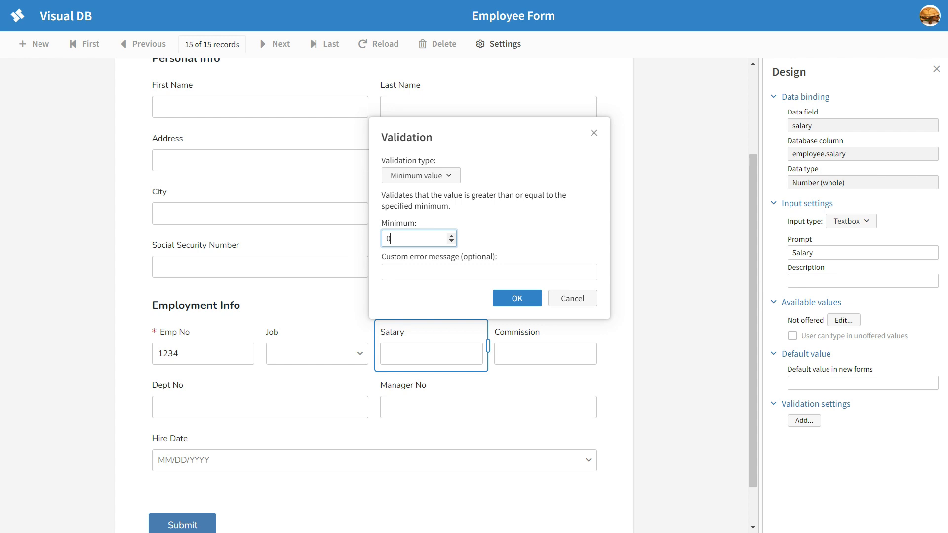
click(419, 272)
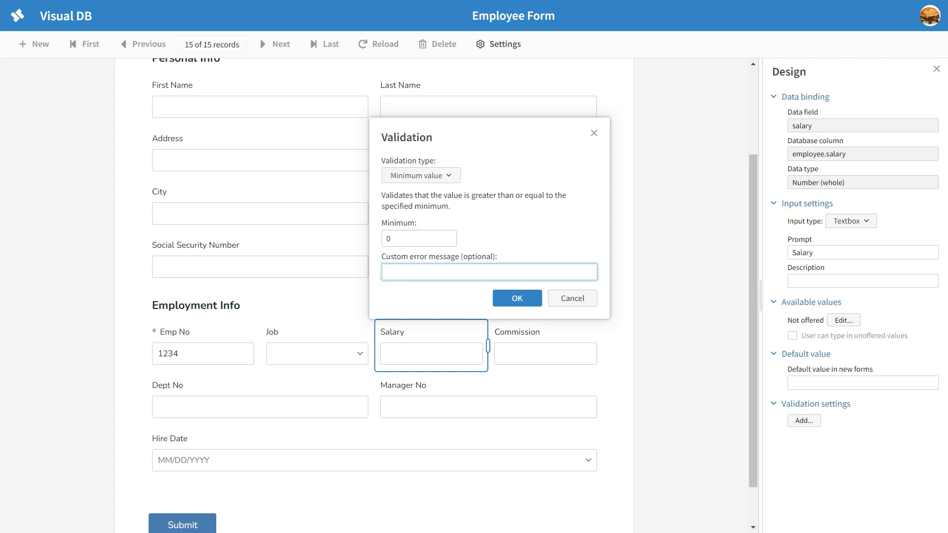
text(Salary Cannot be negative)
key(Return)
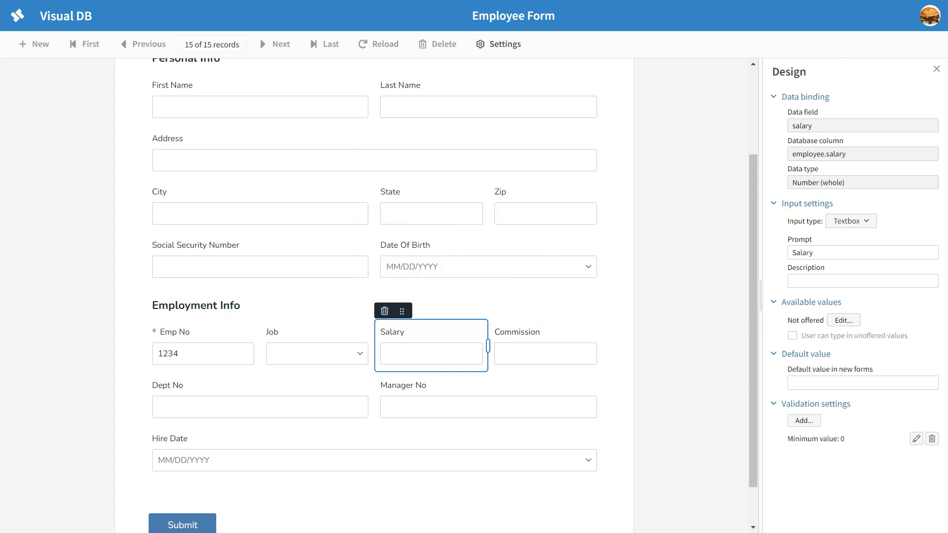
Step: Close the form design and test the Salary validation by entering -5 in the Salary field
click(937, 69)
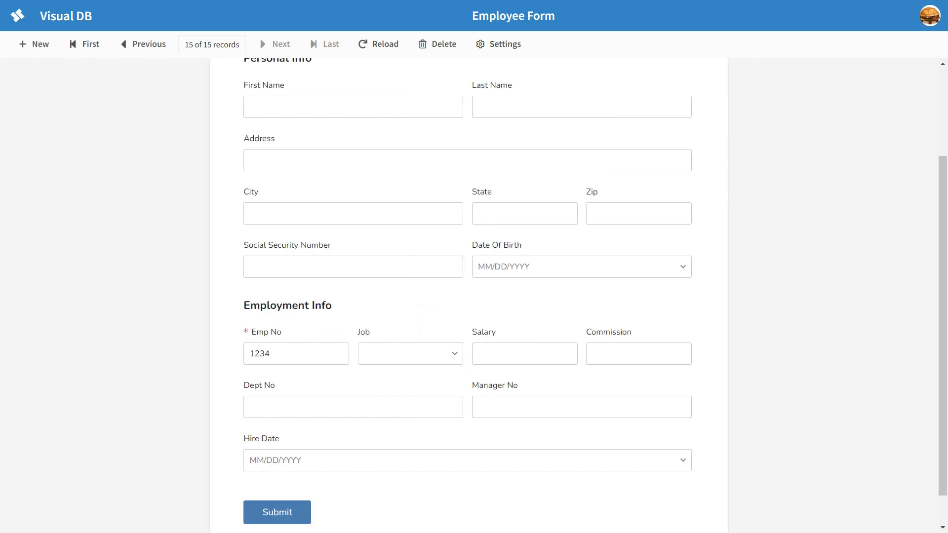
click(525, 353)
text(-5)
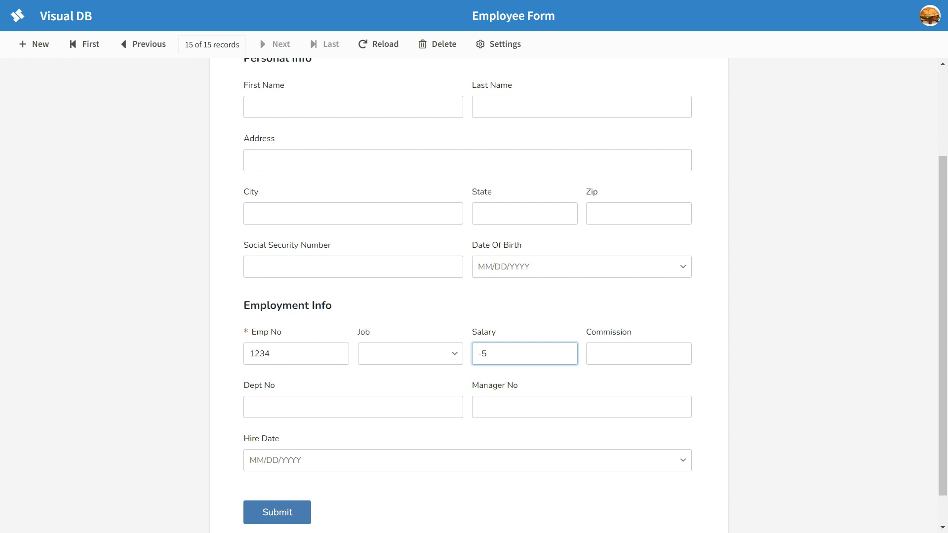
key(Tab)
scroll(469, 297, down, 1)
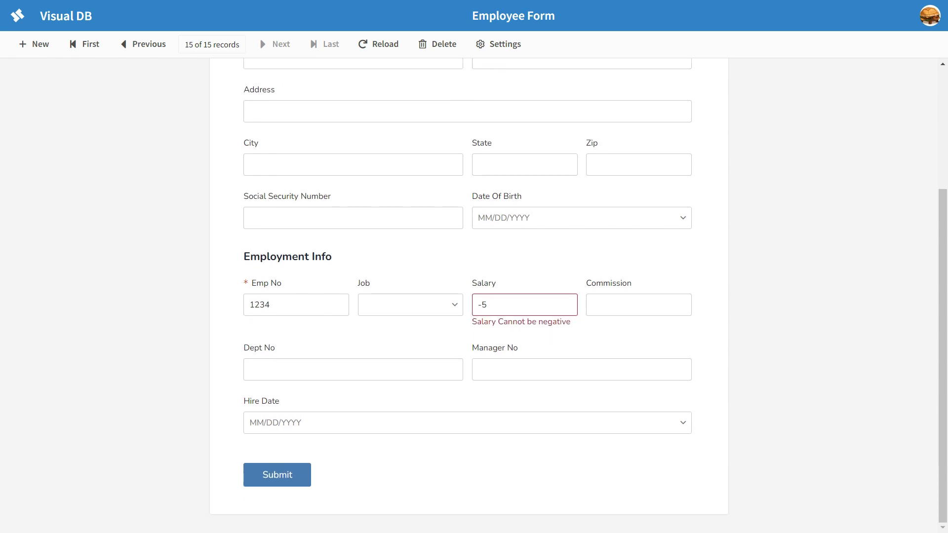
drag(473, 322, 570, 322)
Step: Replace the negative salary with the positive test values 2 and 3 in turn, and clear the Salary field
click(518, 305)
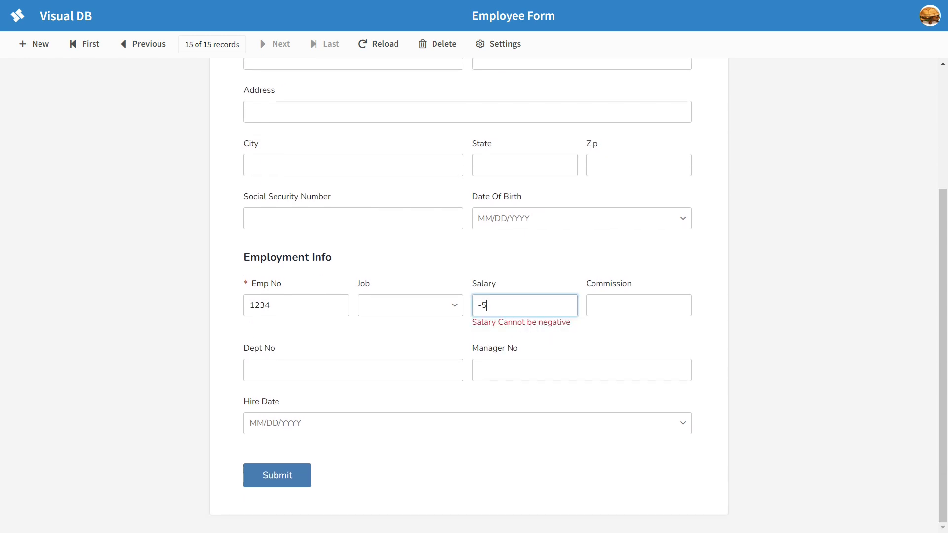
key(BackSpace)
key(BackSpace)
text(2)
key(BackSpace)
text(3)
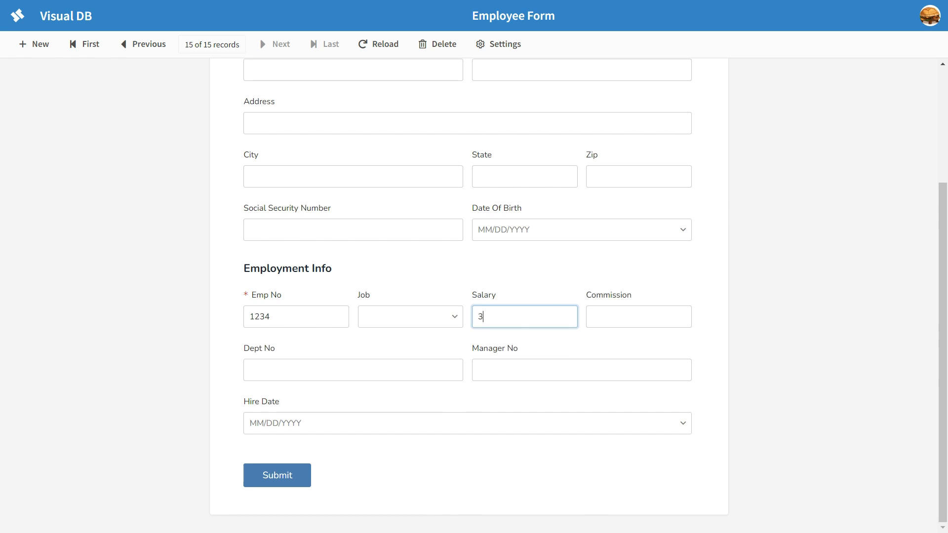
key(BackSpace)
Step: Reopen the form design and examine the validation types offered for the Job text field, without adding one
click(499, 44)
click(524, 317)
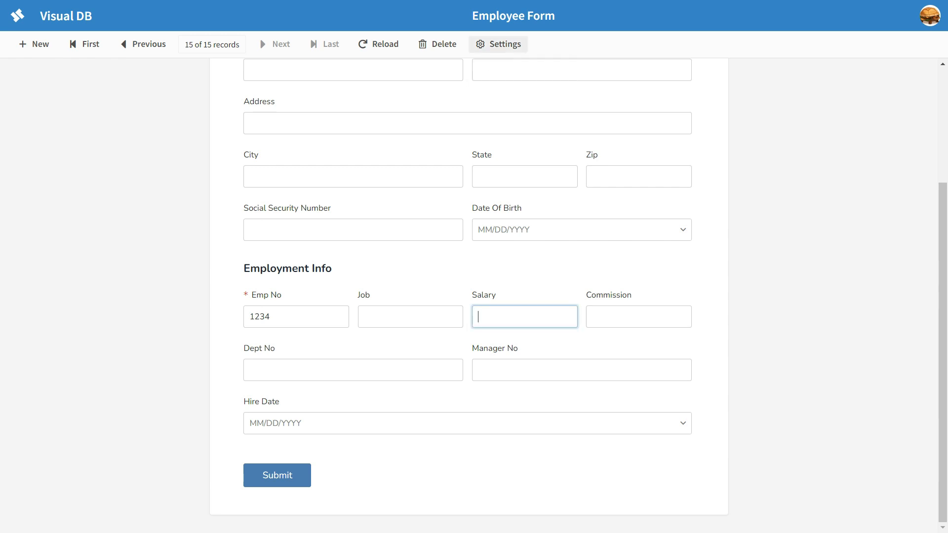
click(499, 43)
click(546, 75)
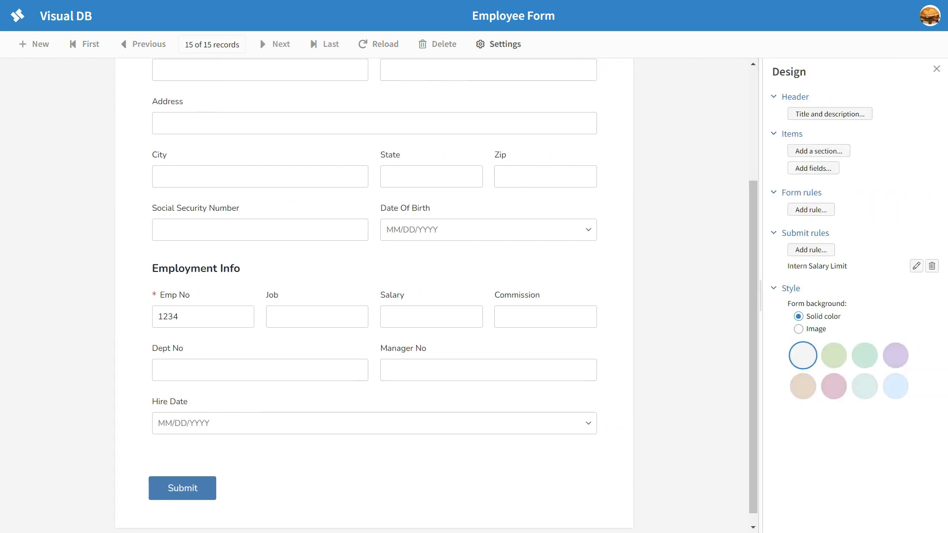
click(317, 312)
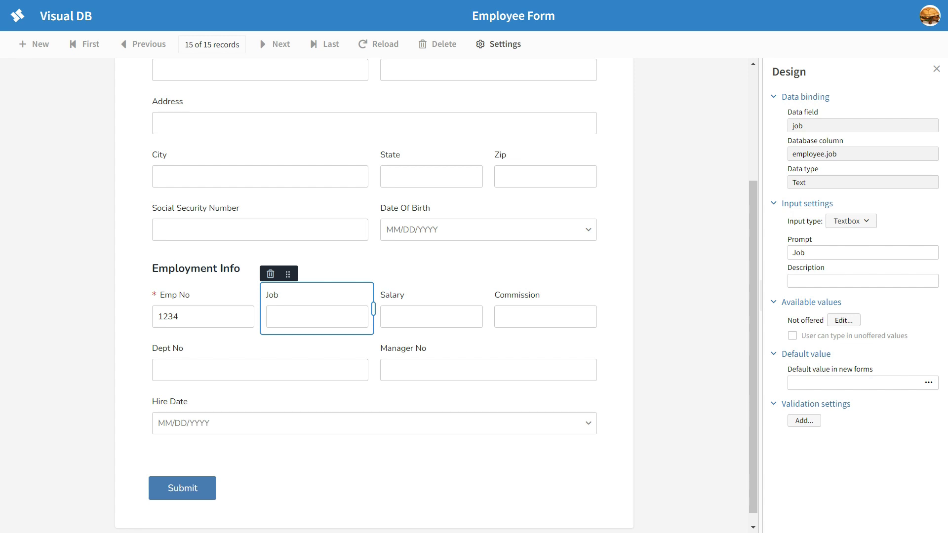
click(431, 312)
click(317, 312)
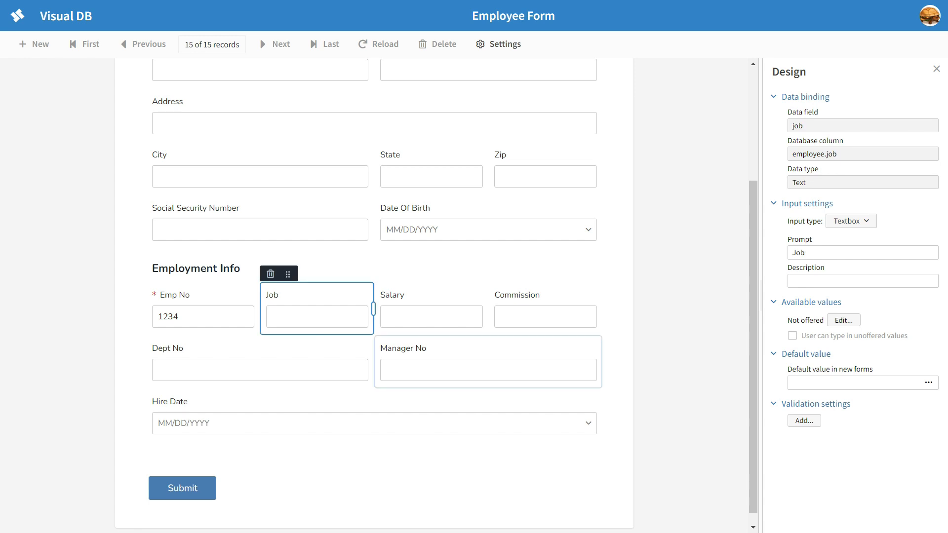
click(804, 421)
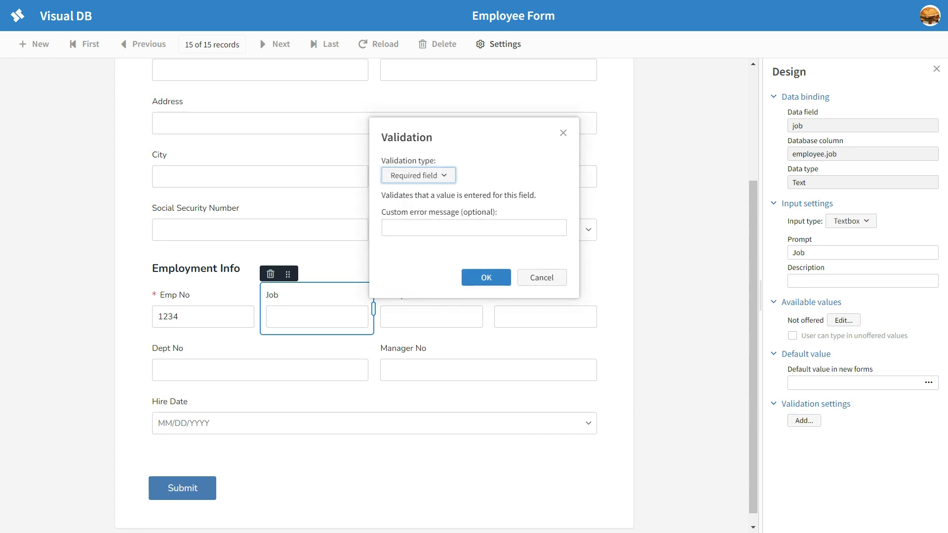
click(418, 175)
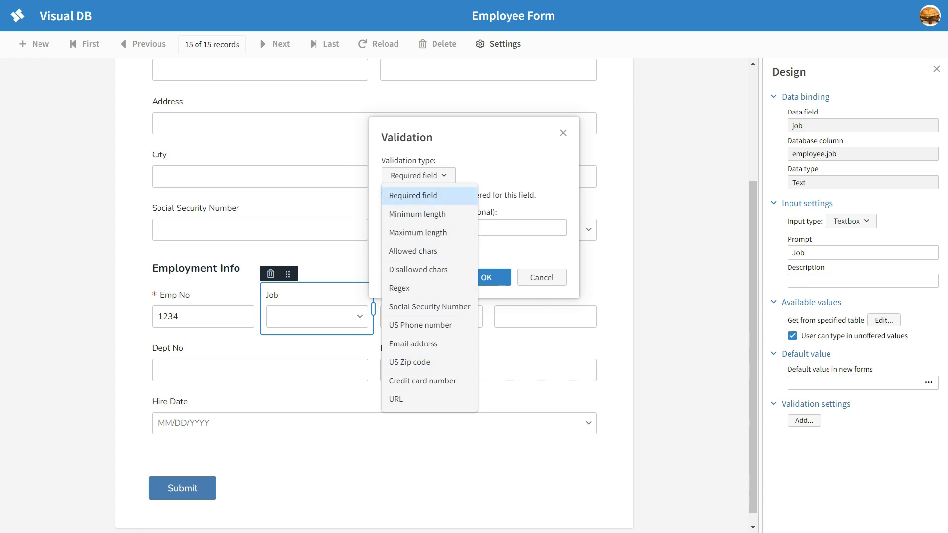
click(413, 196)
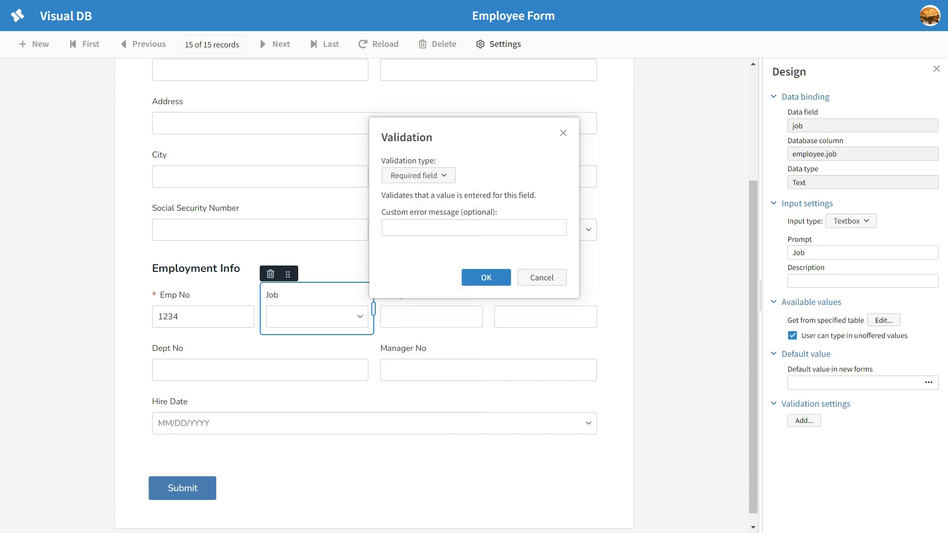
click(541, 278)
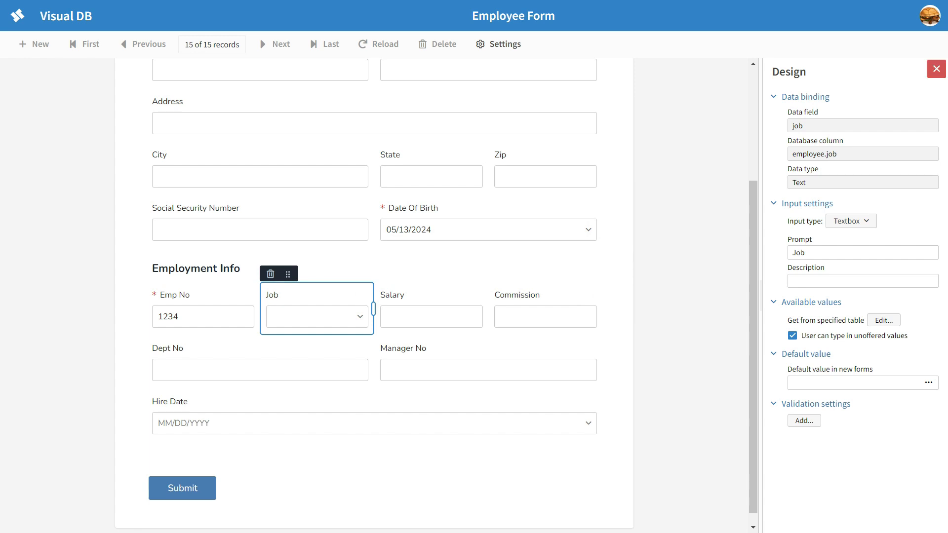
Step: Examine the validation types offered for the Date Of Birth field
click(464, 214)
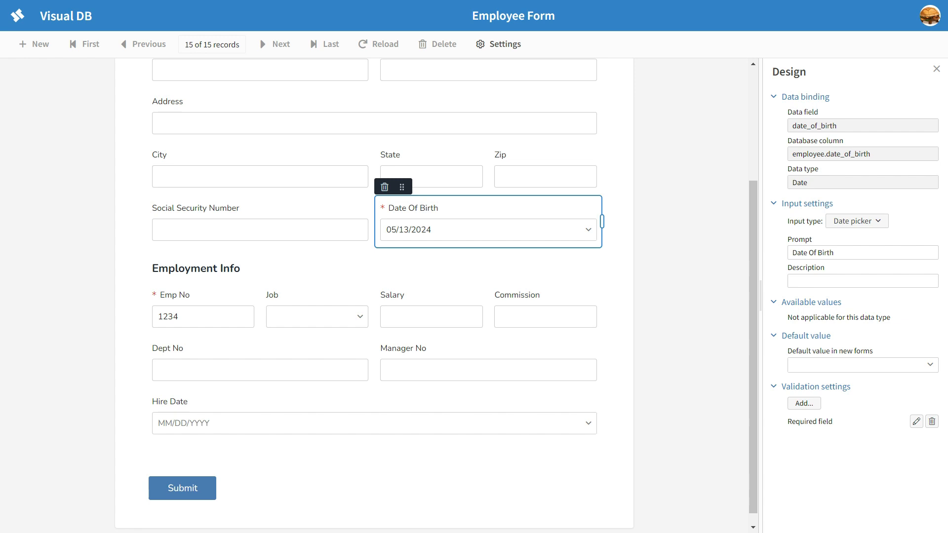
click(804, 404)
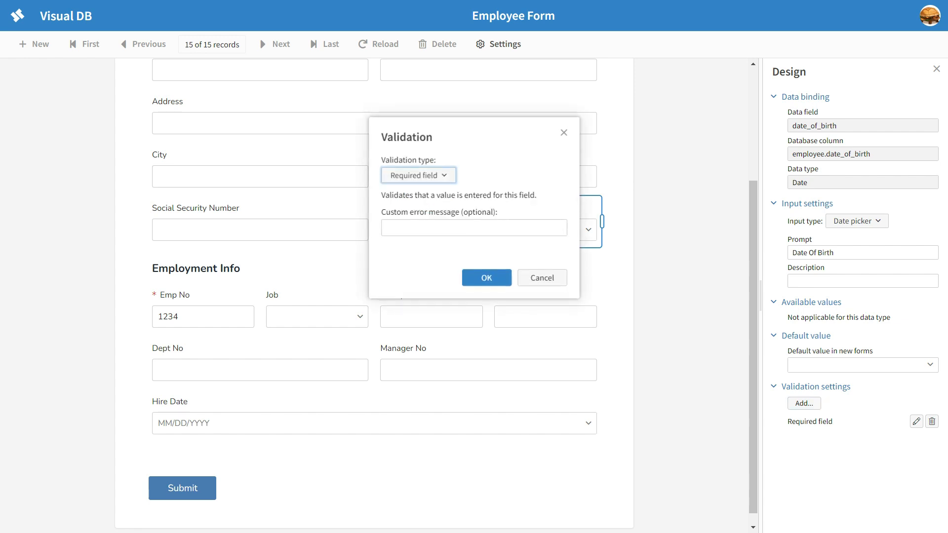
click(418, 175)
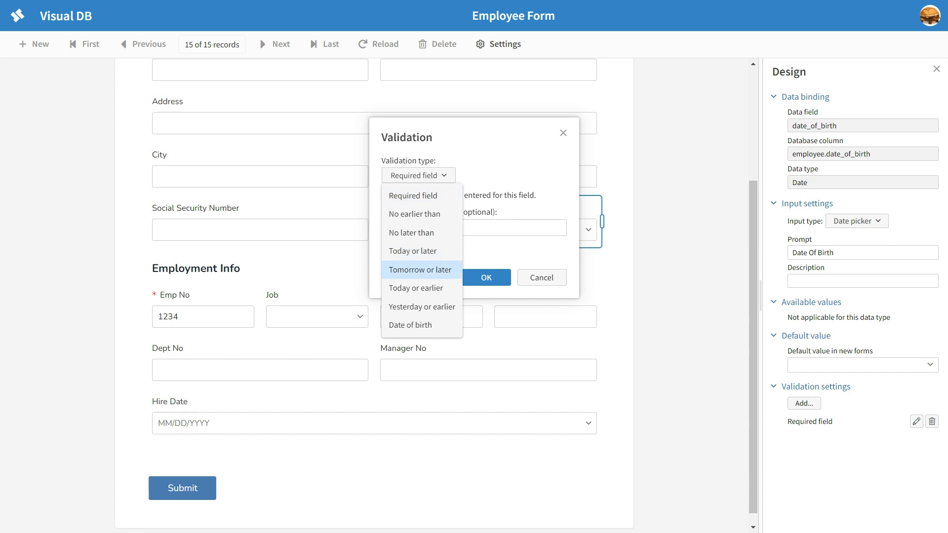
click(486, 278)
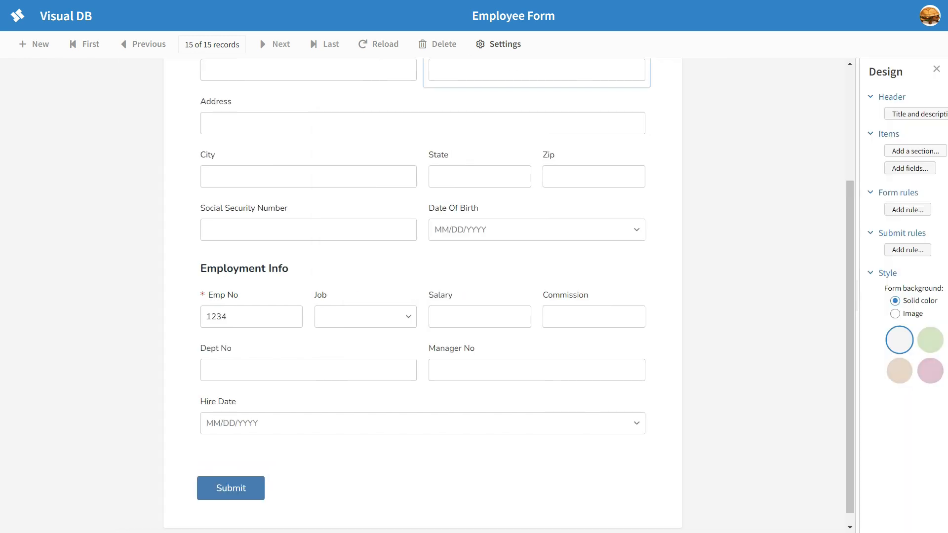
Step: In the form design, start a Maximum value validation on the Salary field with a maximum of 100000
click(546, 74)
click(433, 314)
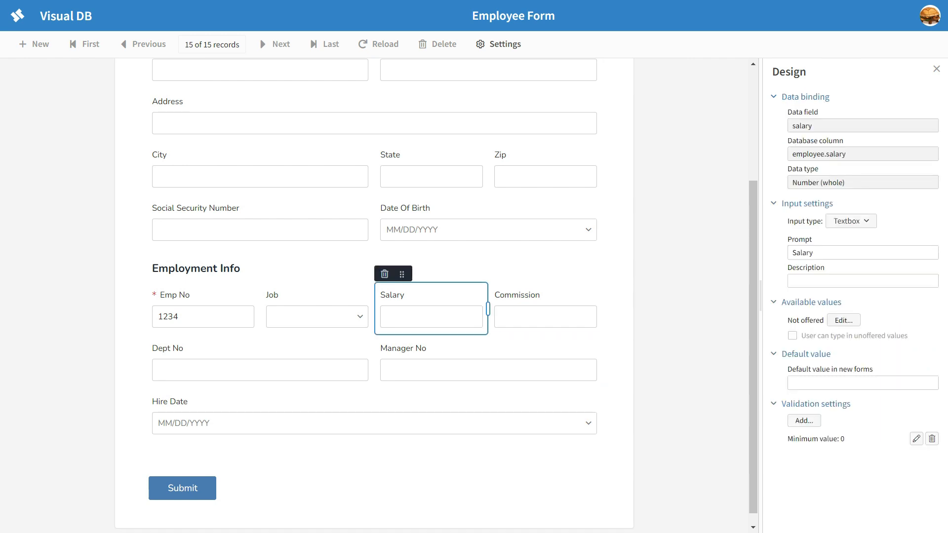
click(804, 421)
click(418, 175)
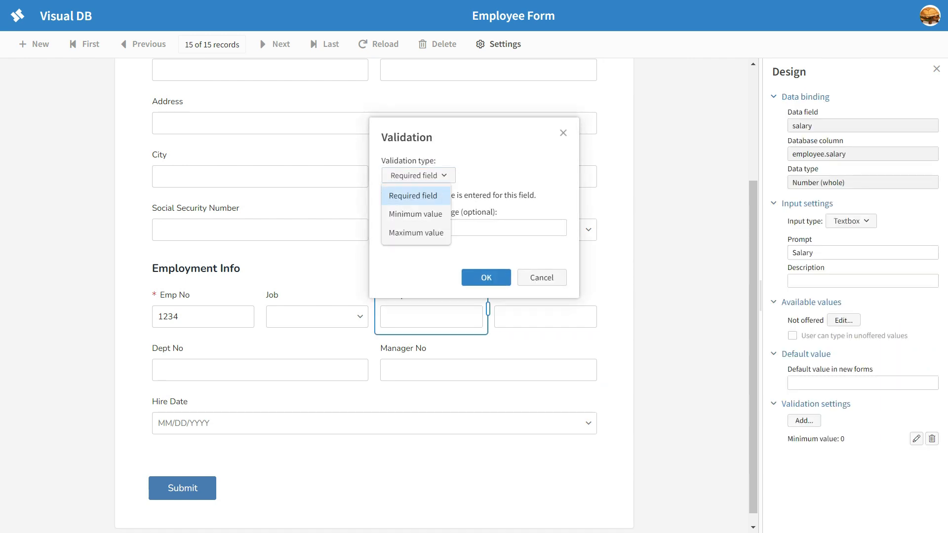
click(416, 233)
click(415, 237)
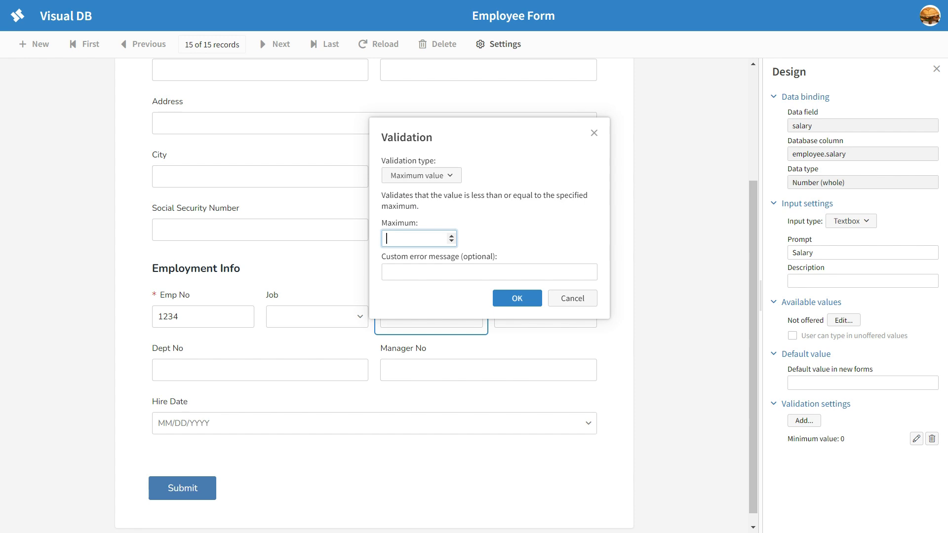
text(100000)
Step: Set the maximum validation's custom error message to "Salary too large" and save the validation
key(Tab)
text(Nu)
key(BackSpace)
key(BackSpace)
text(Sa)
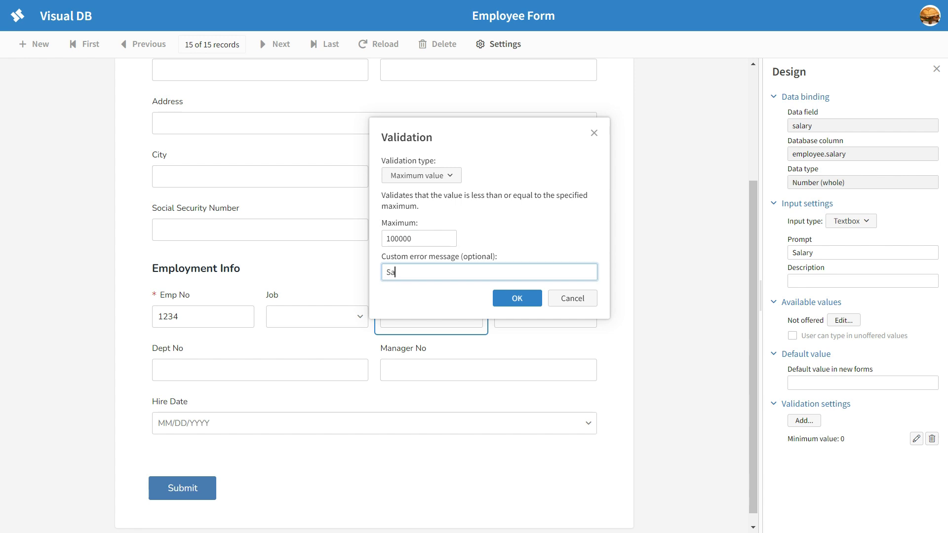
text(lary too large)
key(Return)
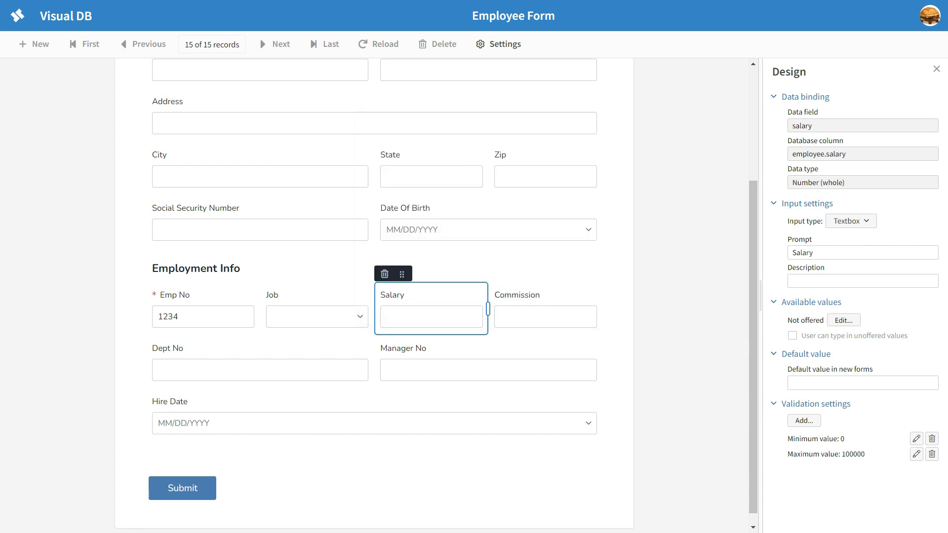
click(937, 68)
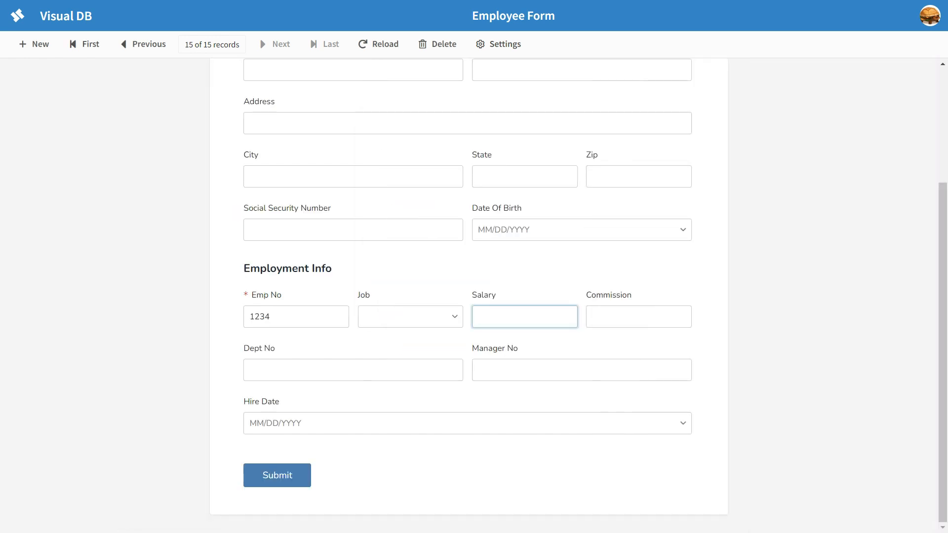
text(10000000000)
drag(543, 317, 455, 317)
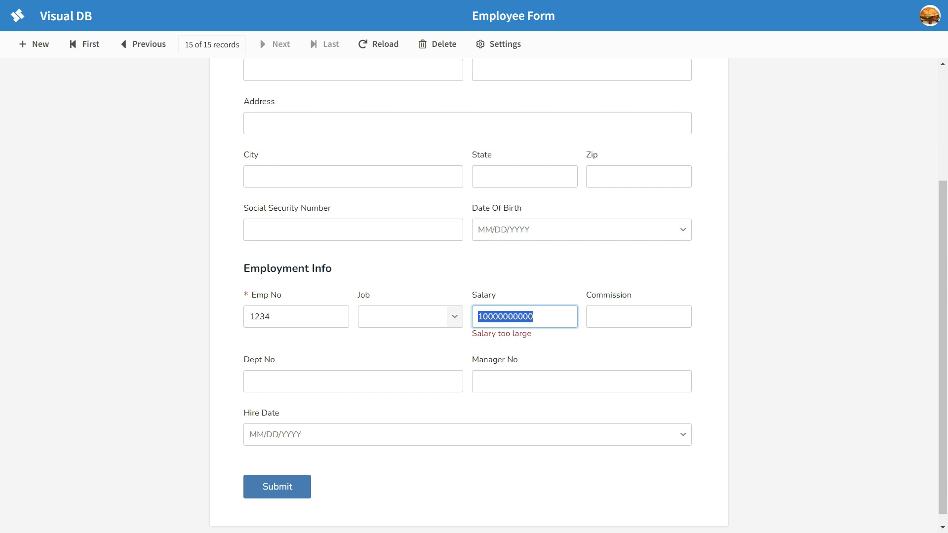
key(BackSpace)
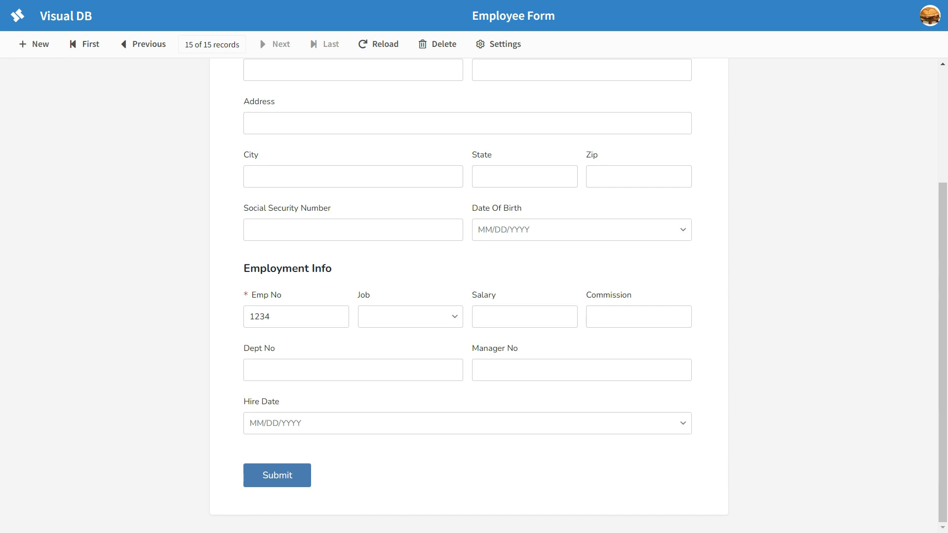
Step: Reopen the form design and start a submit rule with the condition that job is equal to Intern
click(499, 44)
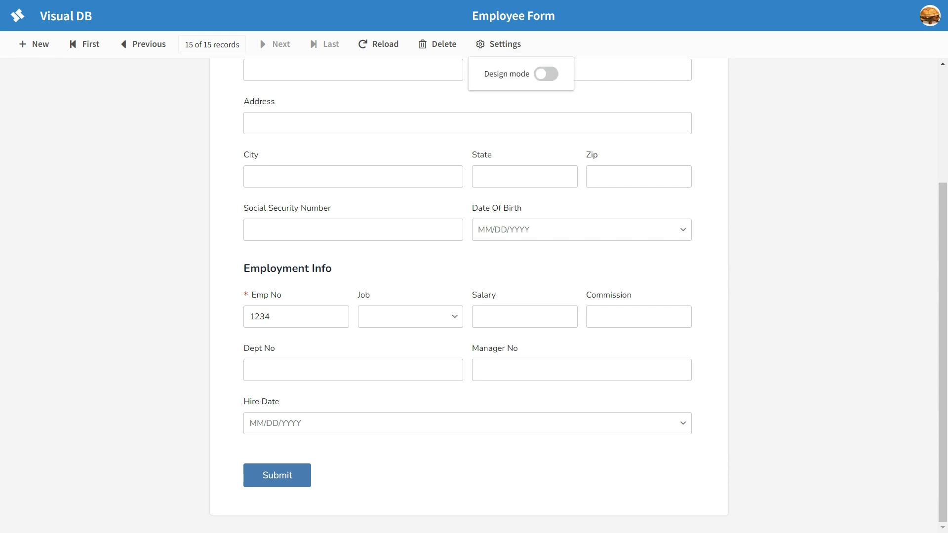
click(546, 74)
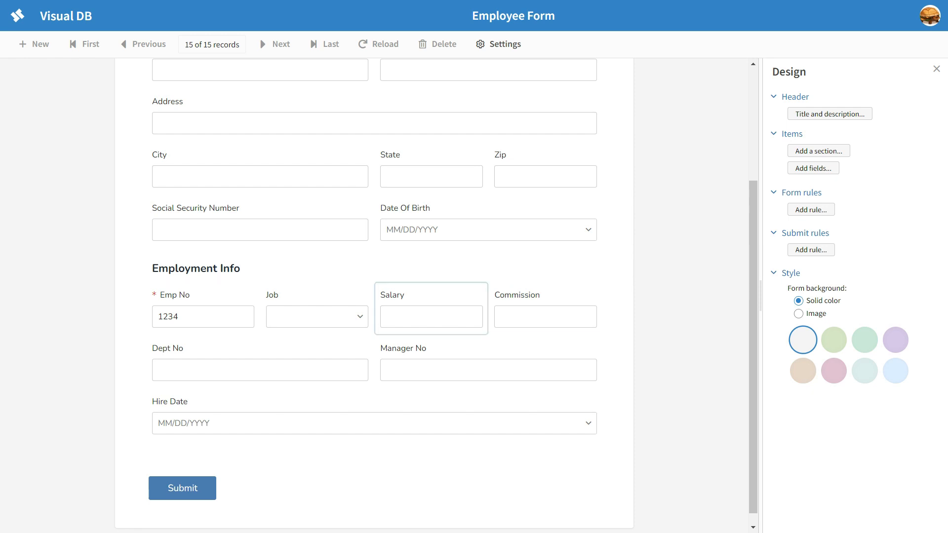
click(431, 308)
click(691, 308)
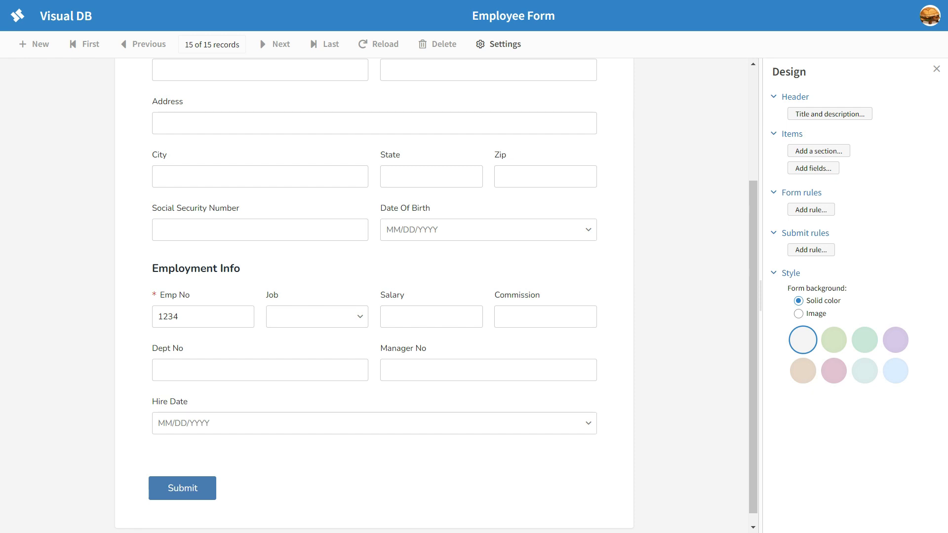
click(811, 250)
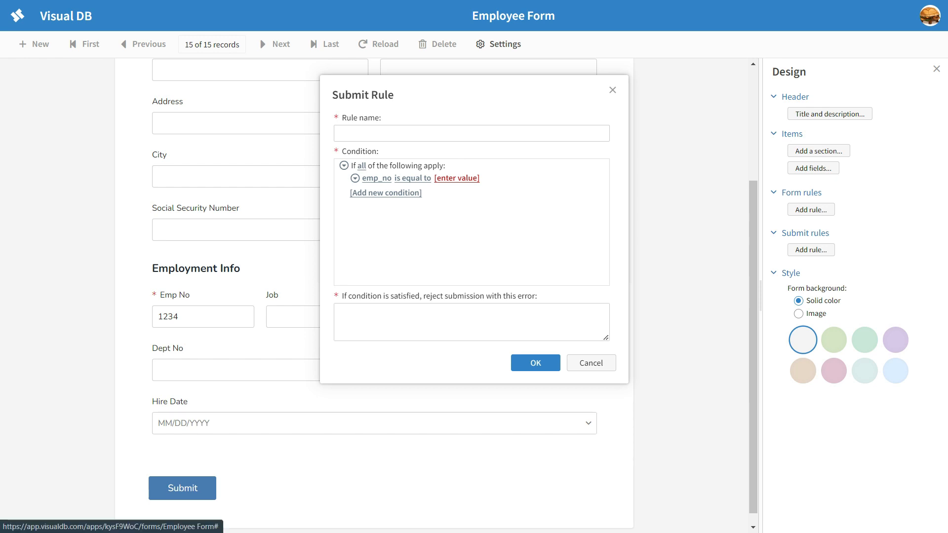
click(376, 178)
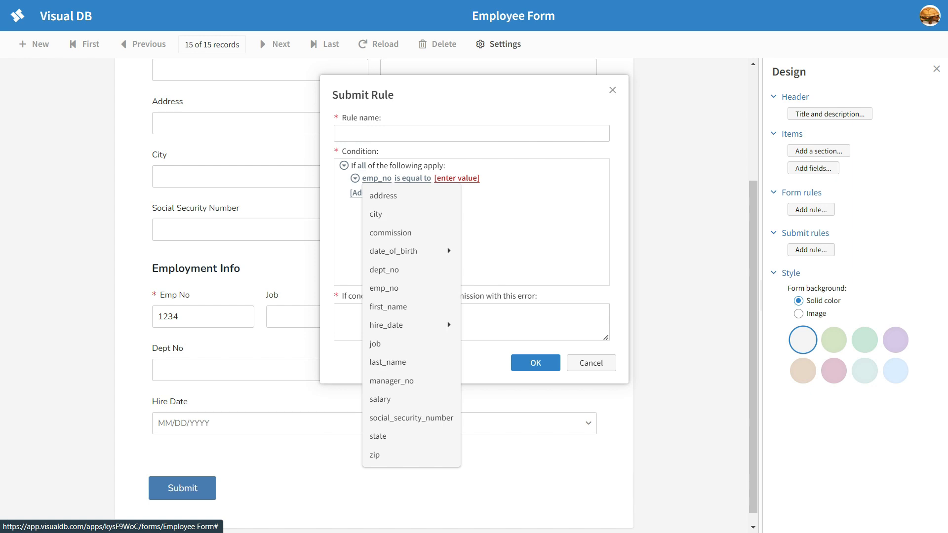
click(375, 343)
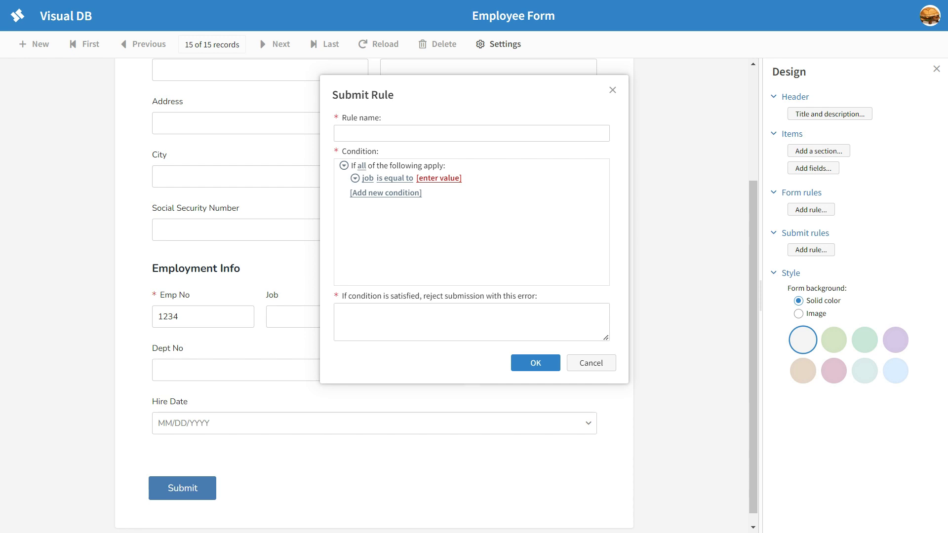
click(438, 177)
text(Intern)
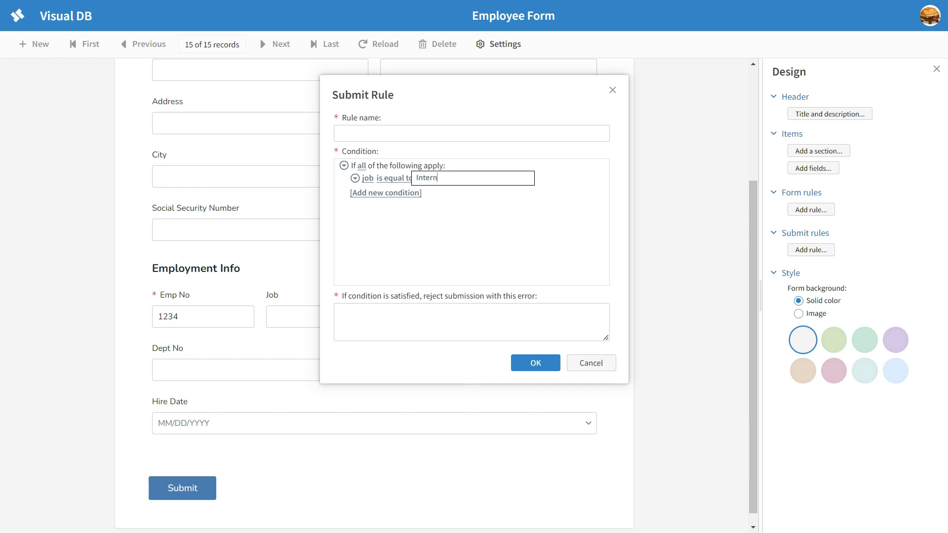
key(Return)
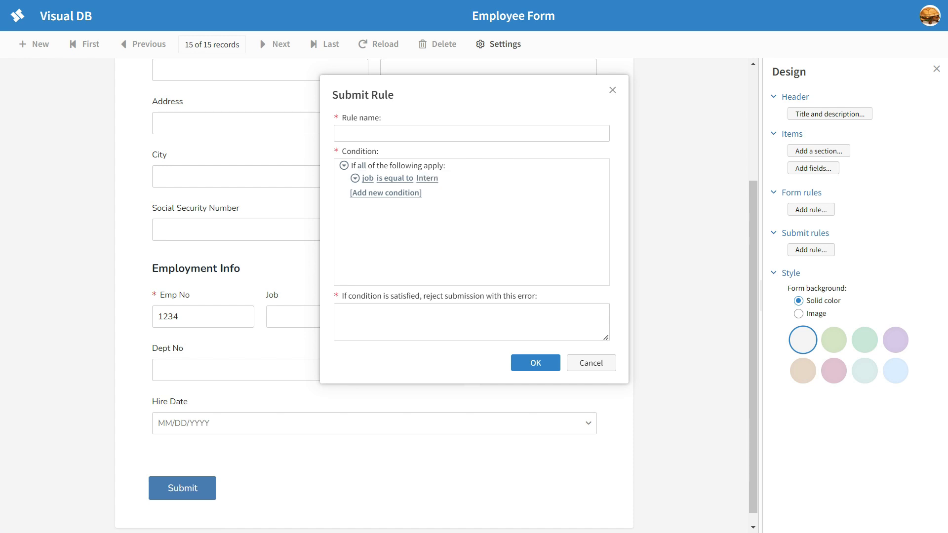
Step: Add a second condition to the submit rule requiring that salary is greater than 1000
click(385, 193)
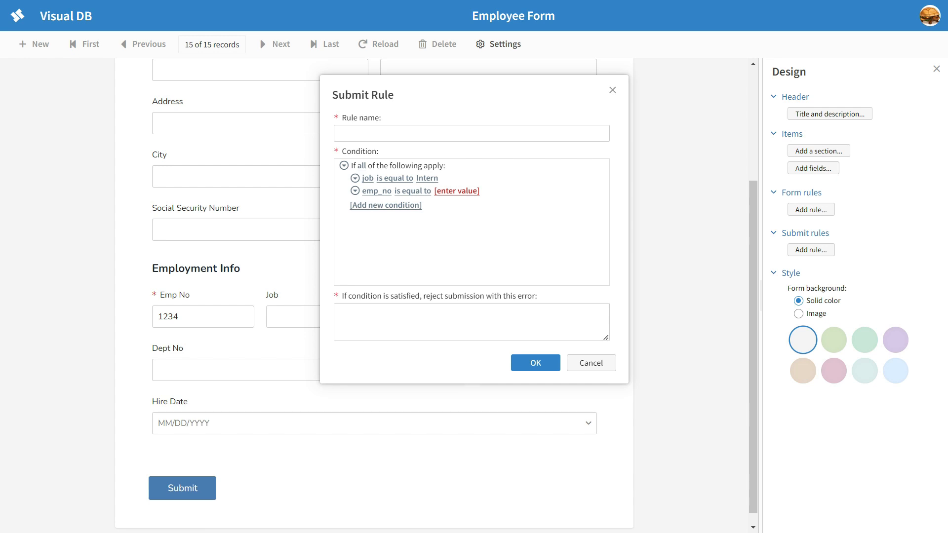
click(377, 191)
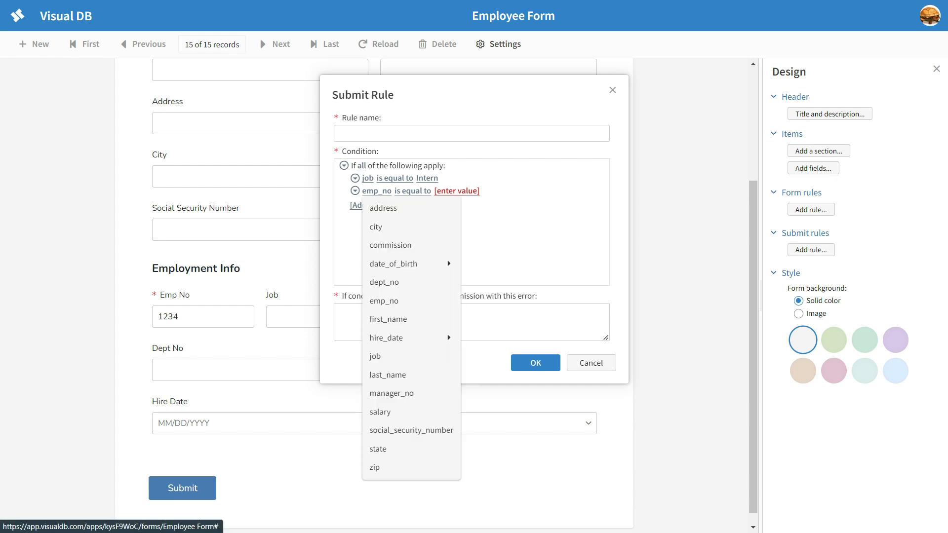
click(387, 412)
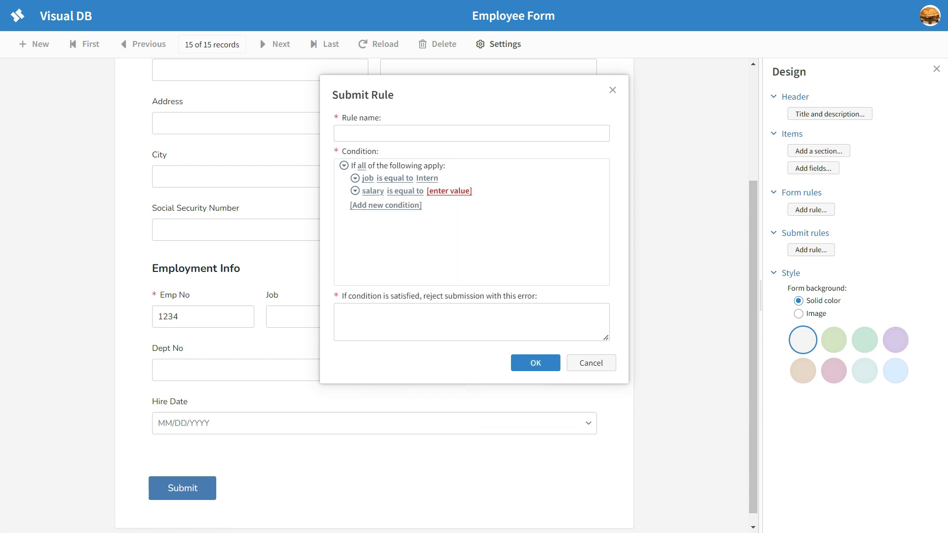
click(404, 191)
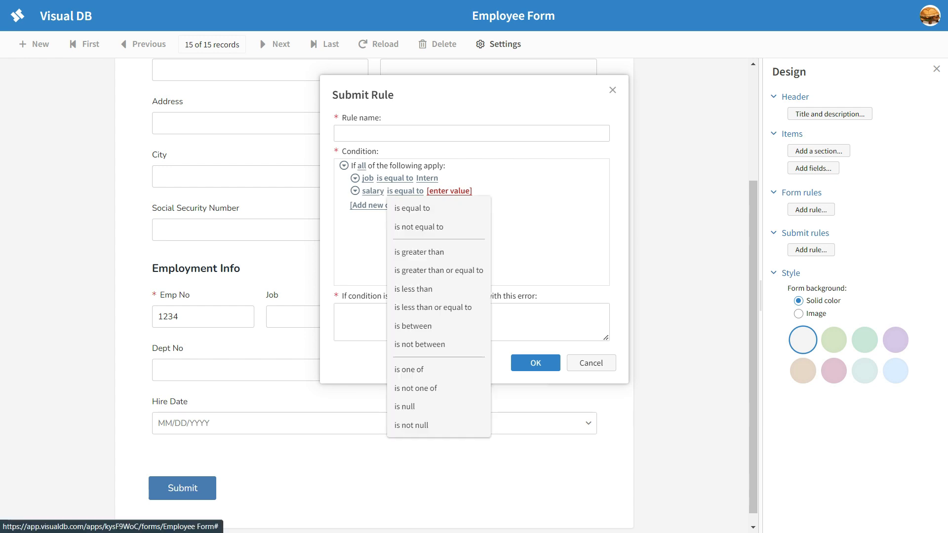
click(418, 252)
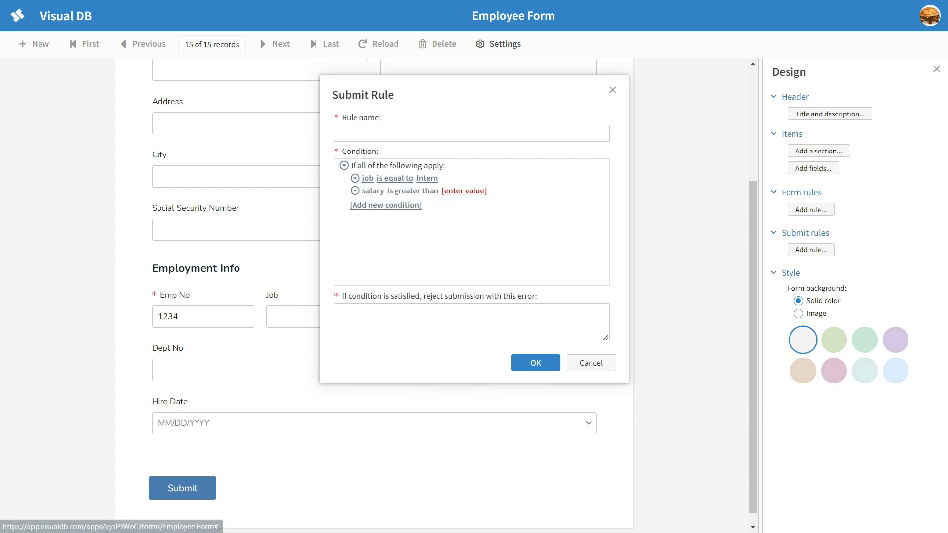
click(459, 191)
text(100)
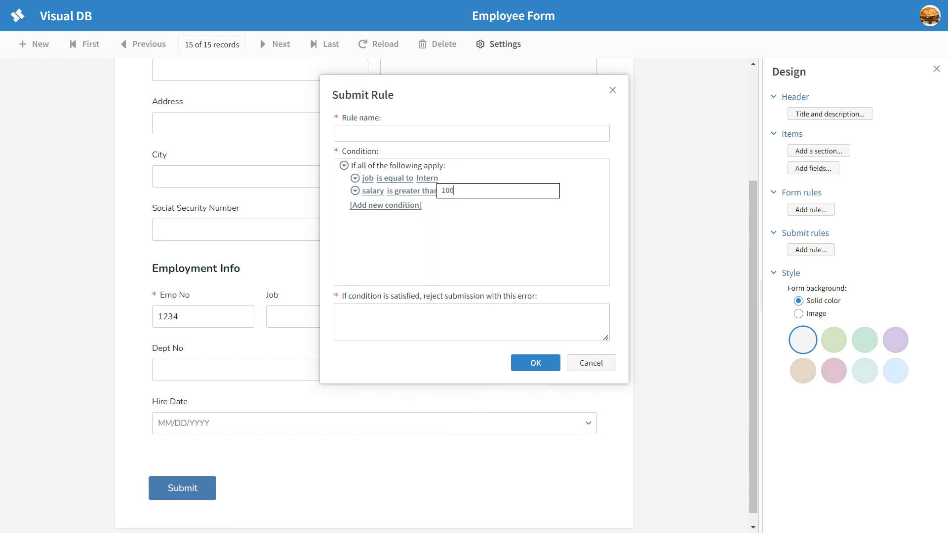
text(0)
key(Return)
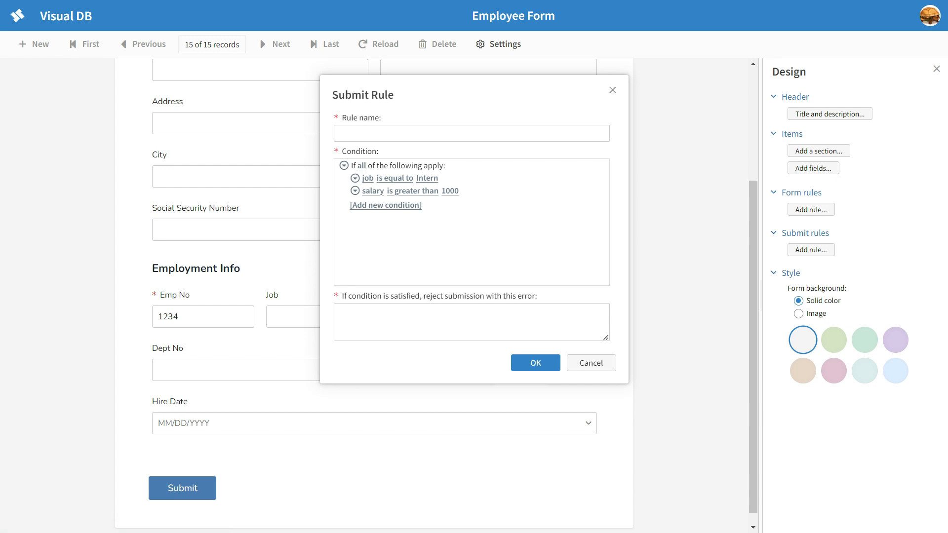
Step: Set the submit rule's rejection error to "Intern Salary is too high"
drag(424, 296, 538, 296)
click(472, 321)
drag(425, 296, 538, 296)
click(494, 321)
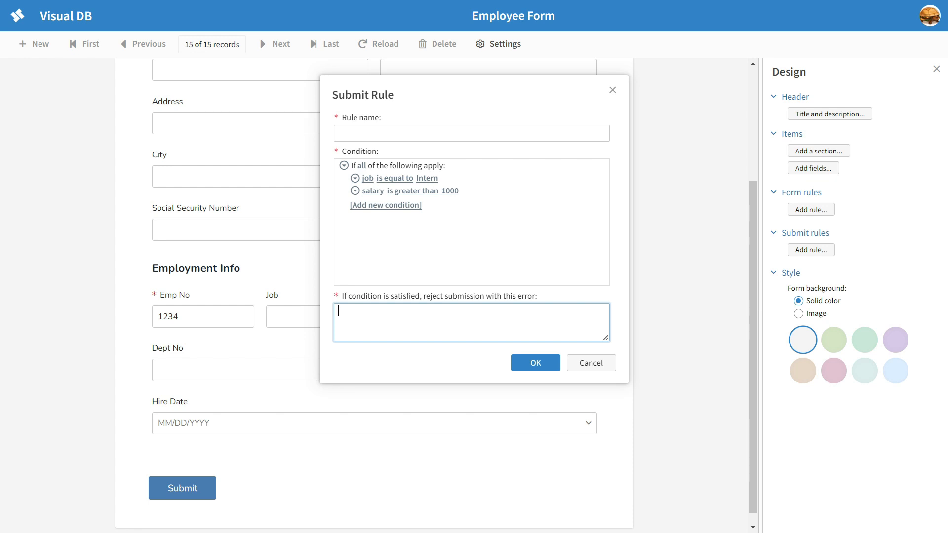
text(Intern Salary is too high)
Step: Name the submit rule "Intern Salary Limit" and save it
click(340, 133)
text(Intern)
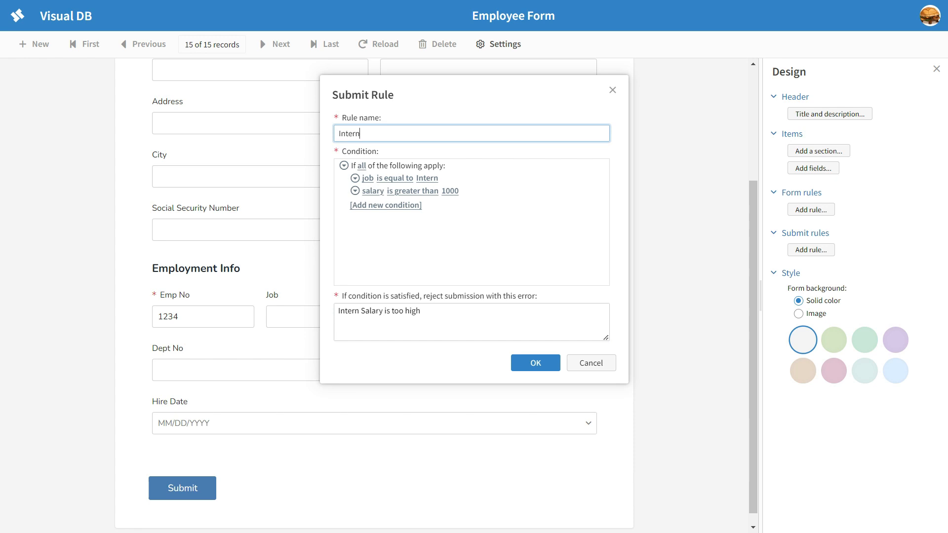
text( Salary Limit)
click(535, 363)
Step: Close the form design and choose Intern as the Job in the form
click(936, 69)
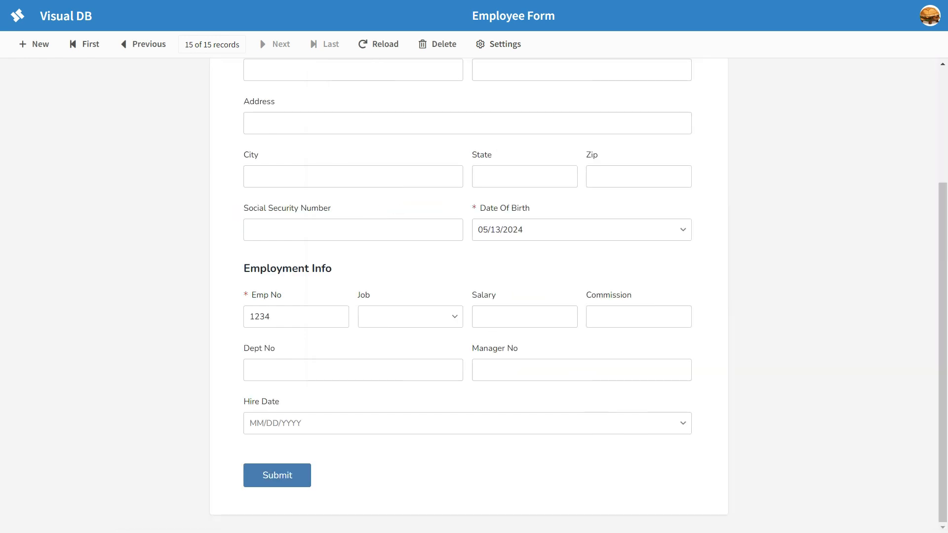
click(454, 317)
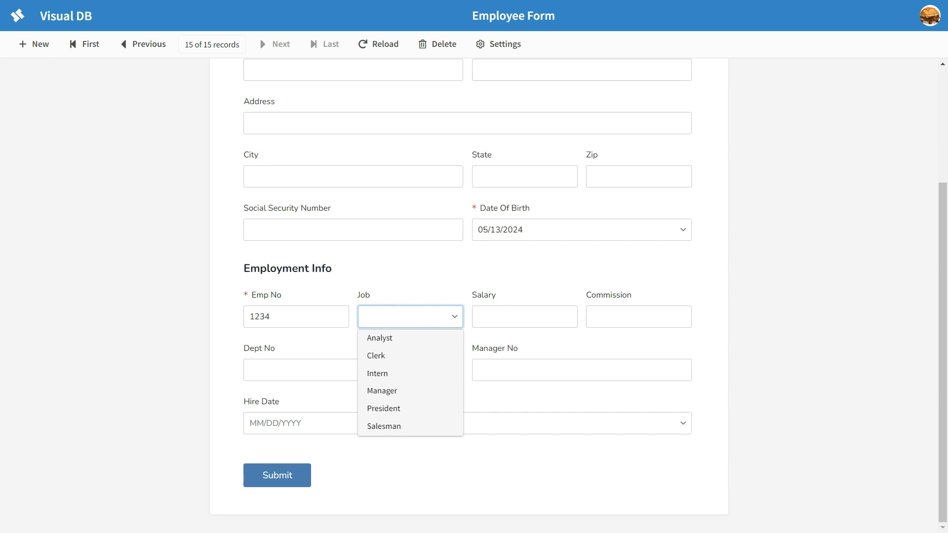
key(Down)
key(Down)
key(Down)
key(Return)
key(Tab)
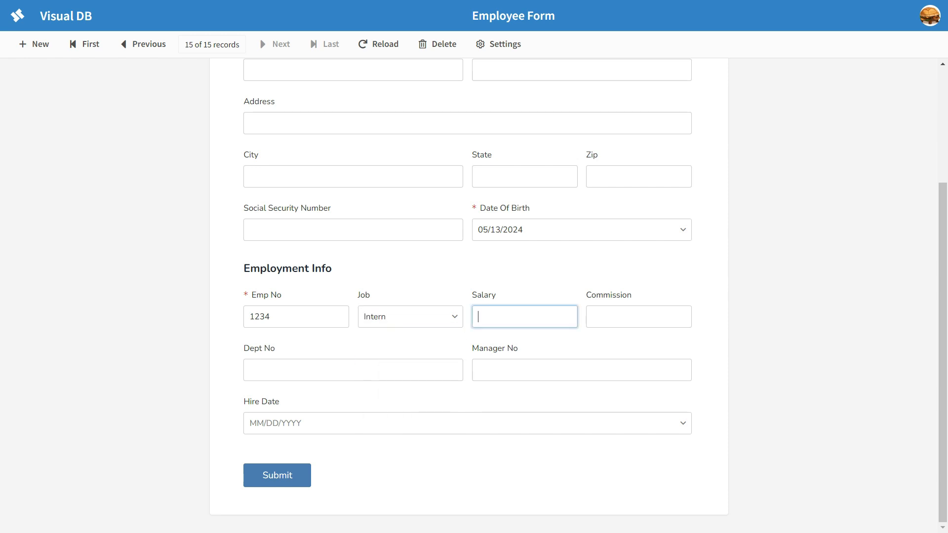
Step: Enter a Salary of 1001, submit the form to test the submit rule, and dismiss the alert
text(1000)
click(277, 476)
key(BackSpace)
text(1)
click(277, 475)
drag(429, 177, 515, 178)
click(515, 181)
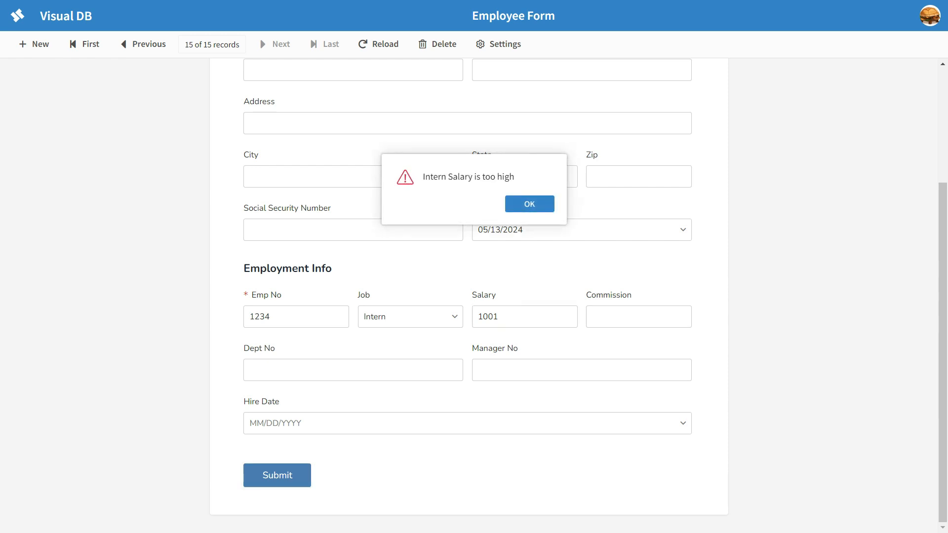
click(530, 204)
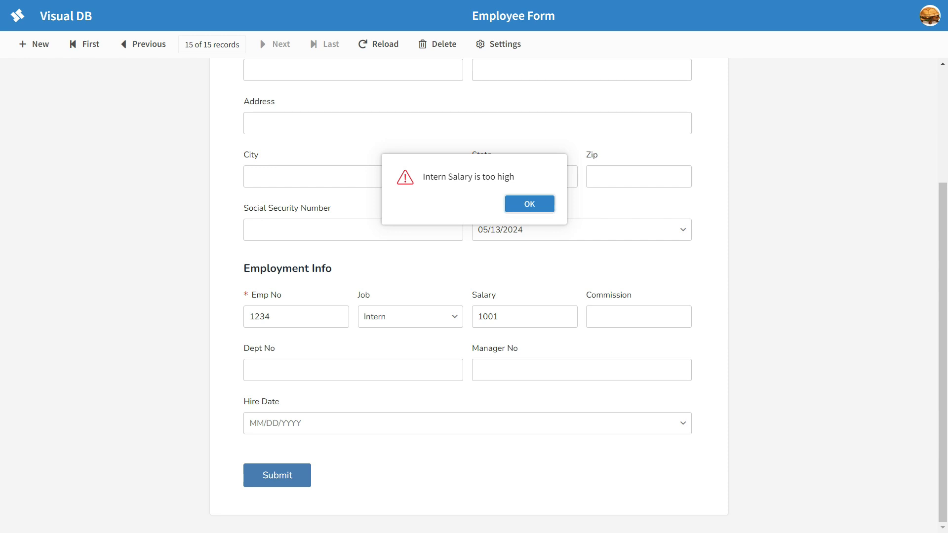